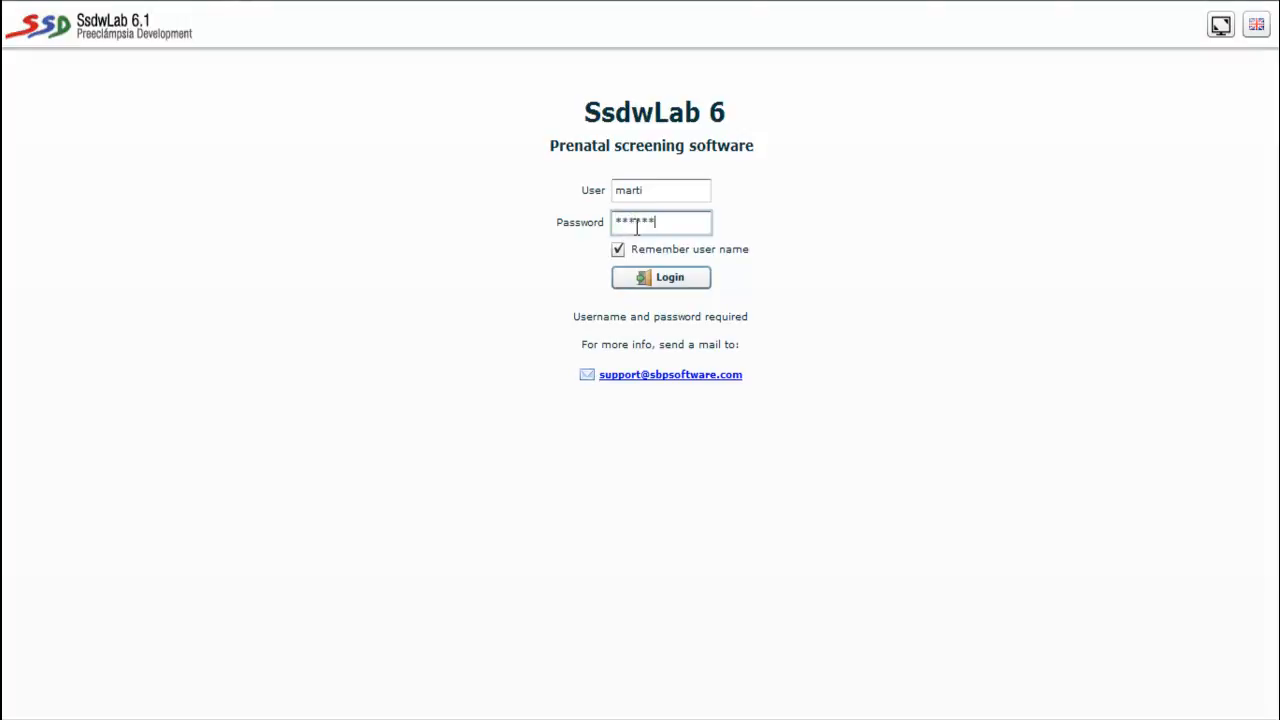
- Submit the login and open an empty new-patient form
{"action": "key", "text": "Return"}
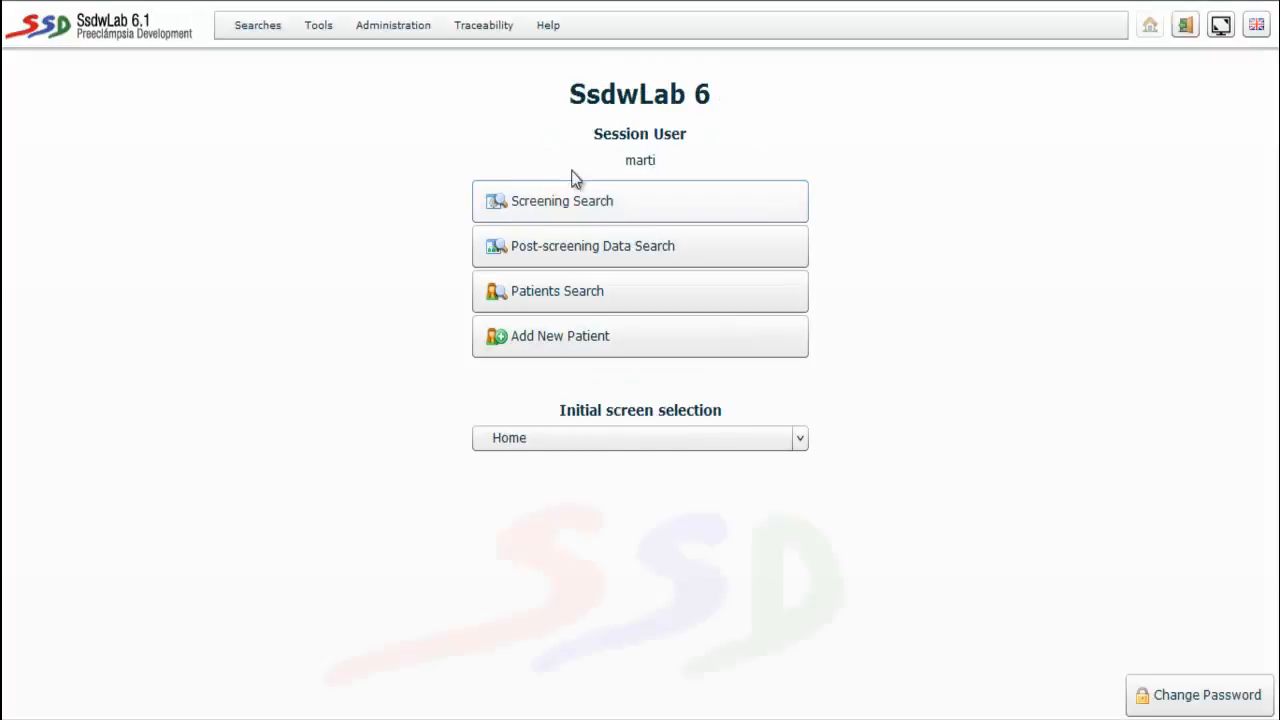
{"action": "left_click", "coordinate": [524, 345]}
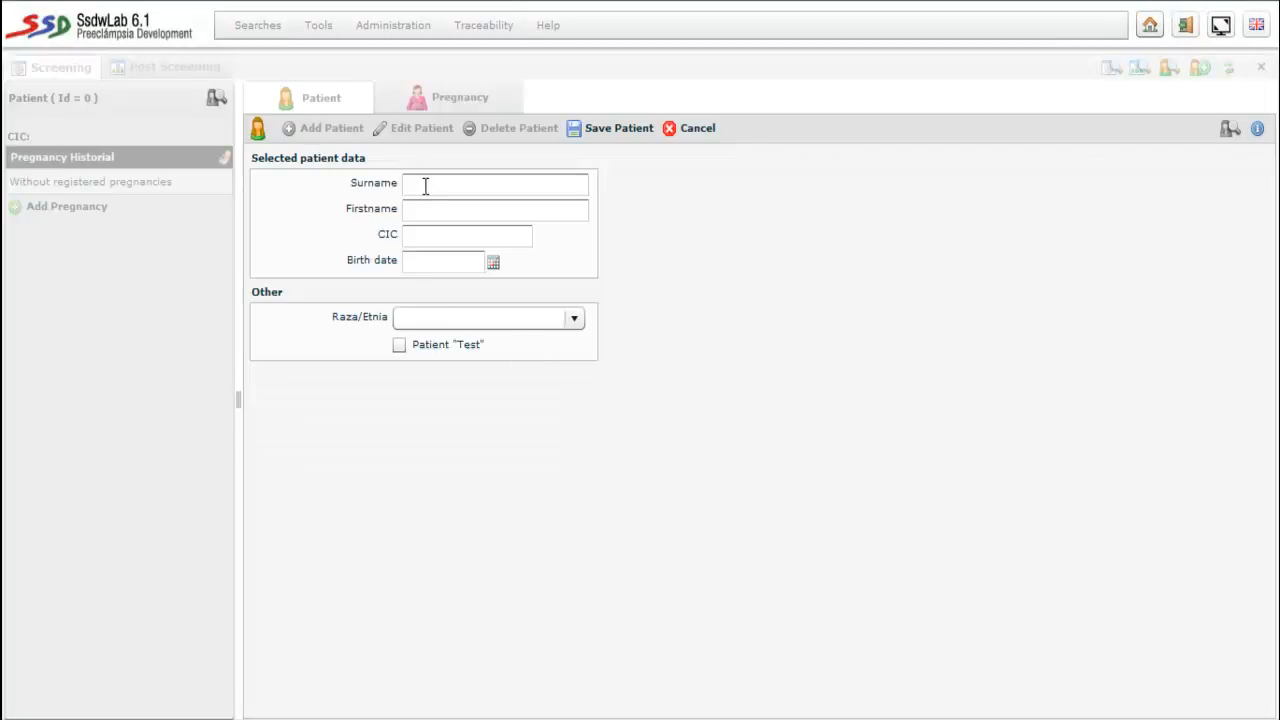
- Enter surname TEST, first name TEST, the patient's ID code and birth date 01/01/1984
{"action": "type", "text": "TEST"}
{"action": "left_click", "coordinate": [426, 212]}
{"action": "type", "text": "TEST"}
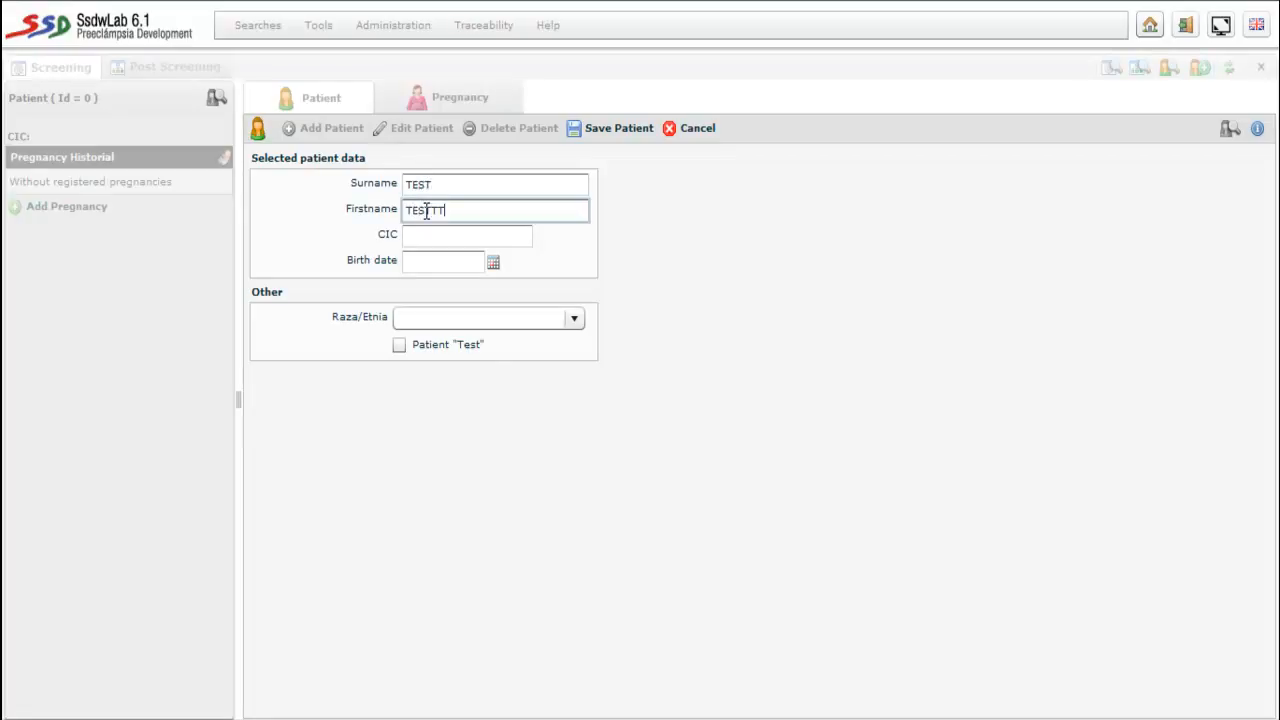
{"action": "left_click", "coordinate": [445, 242]}
{"action": "type", "text": "1234556"}
{"action": "left_click", "coordinate": [445, 263]}
{"action": "type", "text": "01/01/1984"}
- Set ethnicity to MOROCCAN, mark the patient as a test patient, and save
{"action": "left_click", "coordinate": [432, 318]}
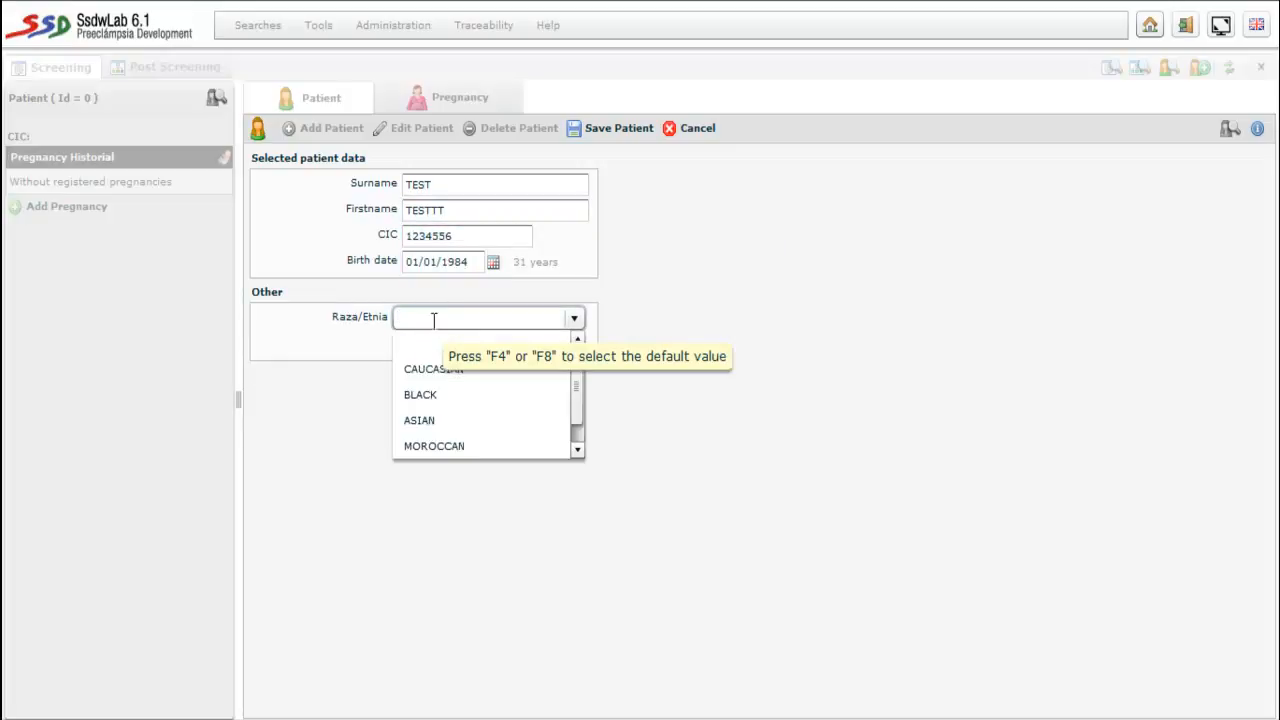
{"action": "left_click", "coordinate": [429, 445]}
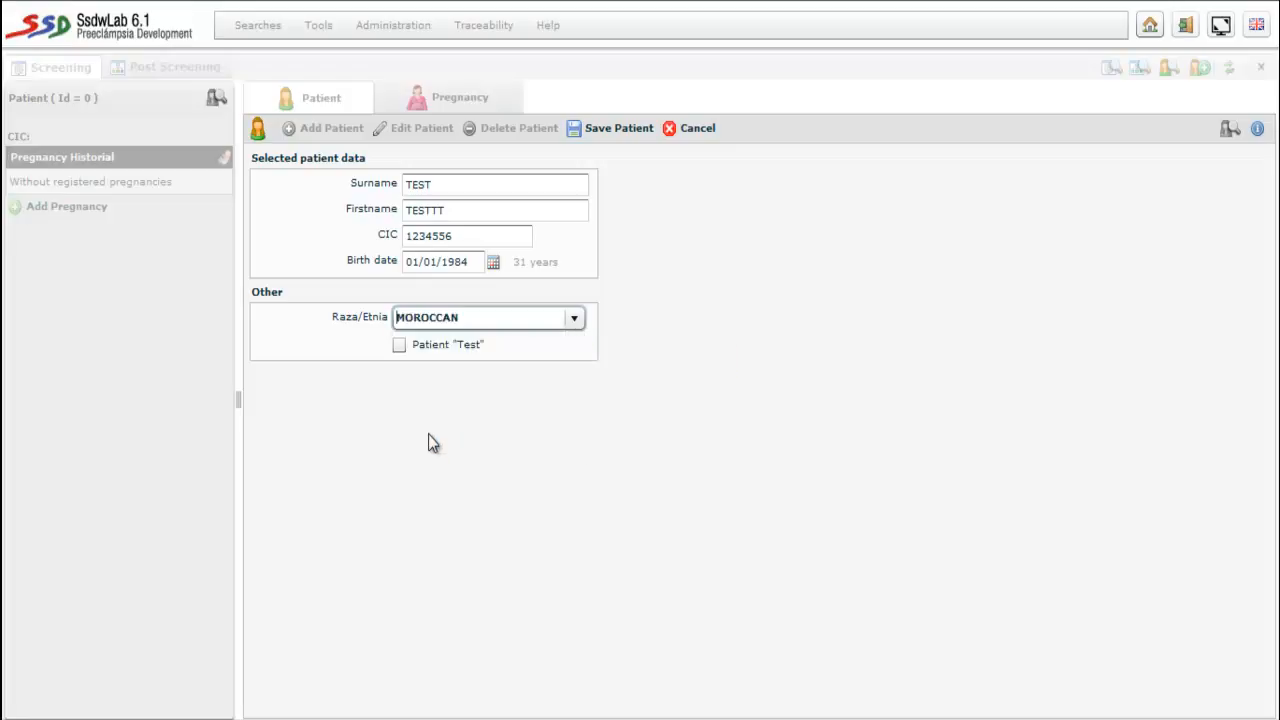
{"action": "left_click", "coordinate": [399, 349]}
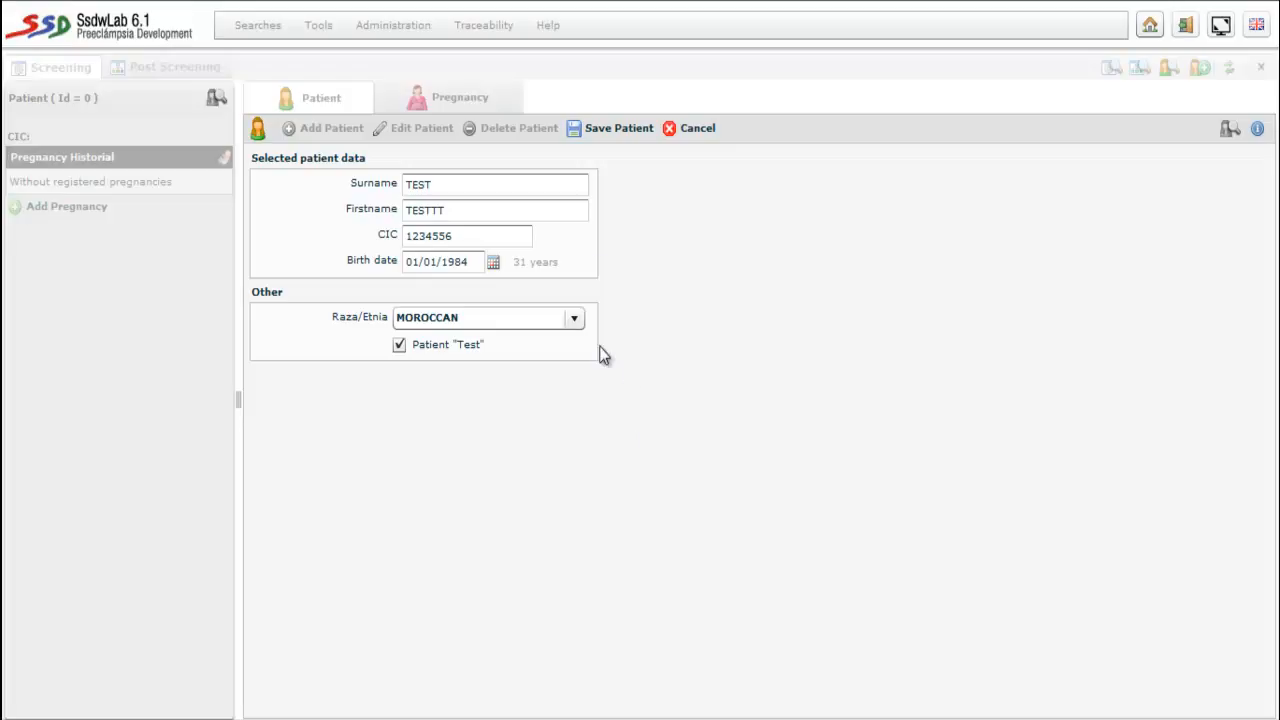
{"action": "left_click", "coordinate": [601, 130]}
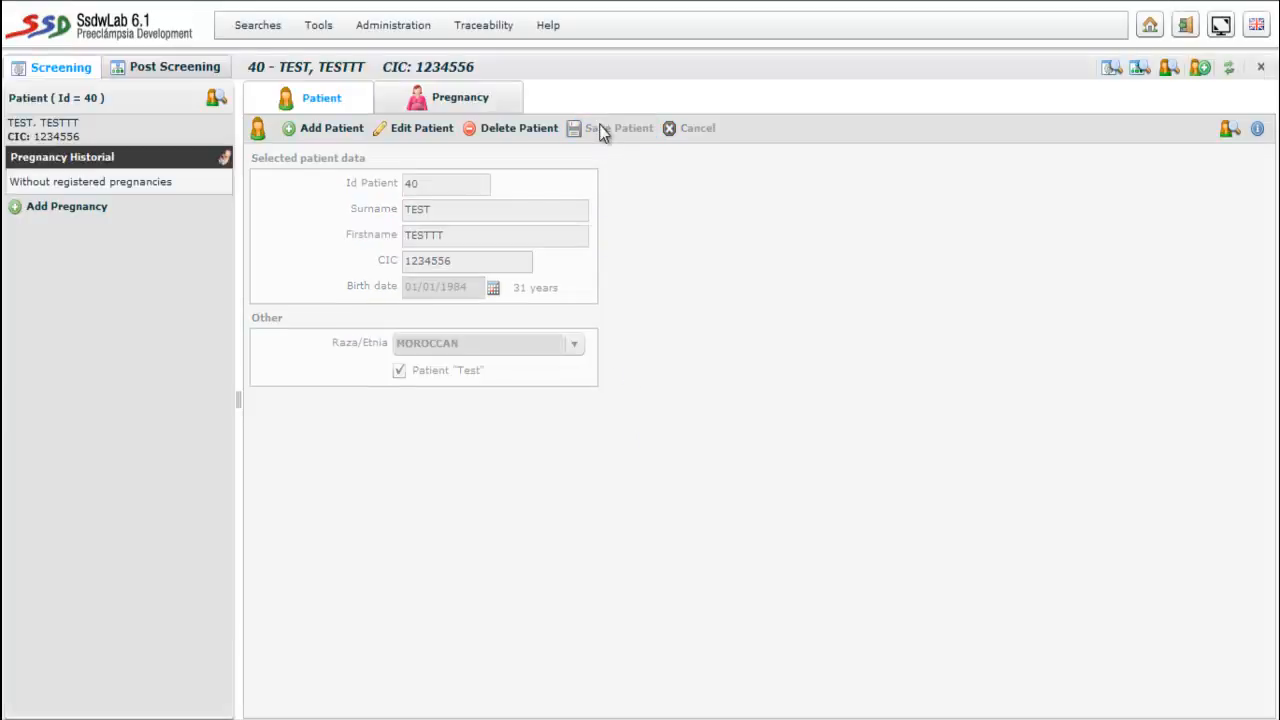
- Add a pregnancy with weight 63 kg, height 160 cm and fetus number 1, then save
{"action": "left_click", "coordinate": [472, 103]}
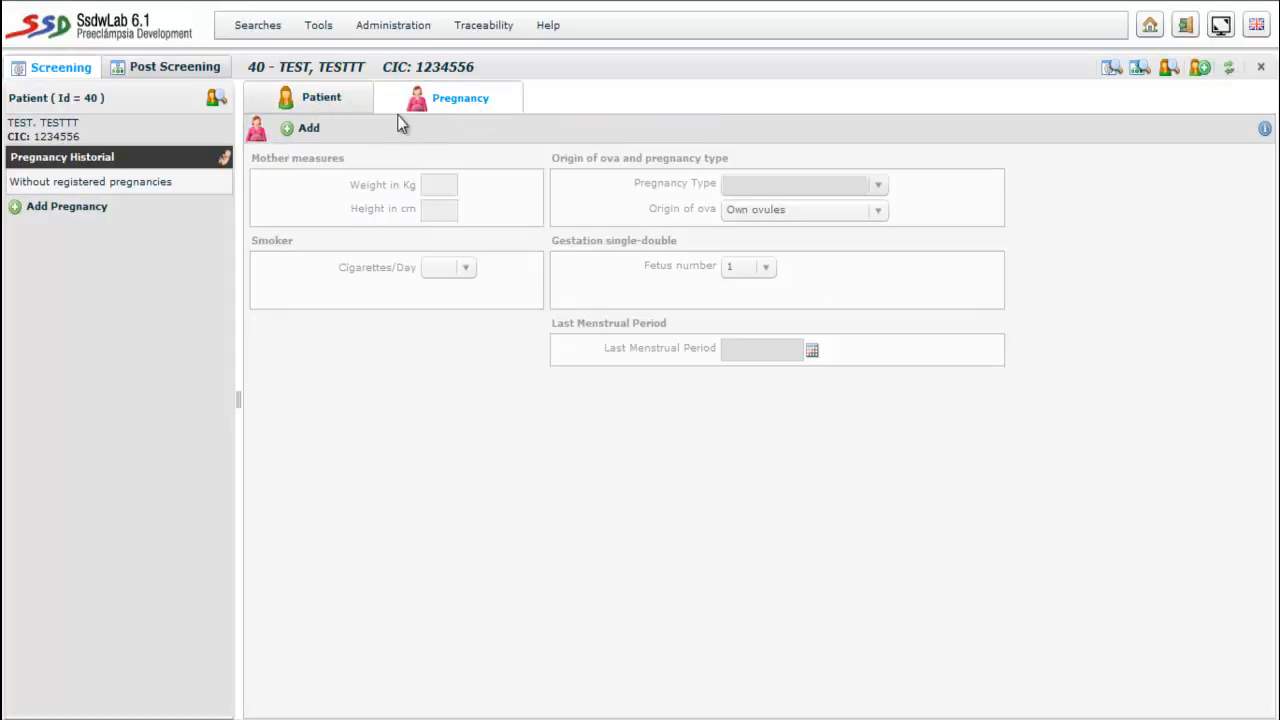
{"action": "left_click", "coordinate": [303, 129]}
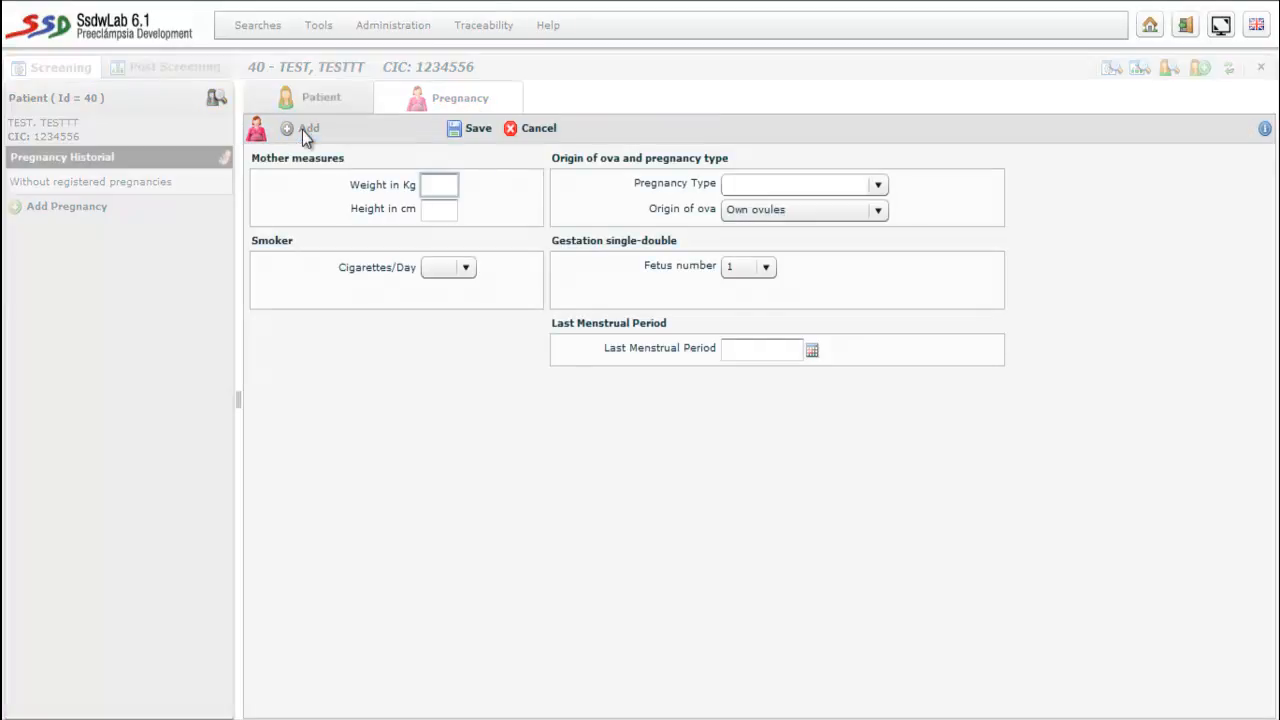
{"action": "type", "text": "63"}
{"action": "left_click", "coordinate": [435, 207]}
{"action": "type", "text": "1"}
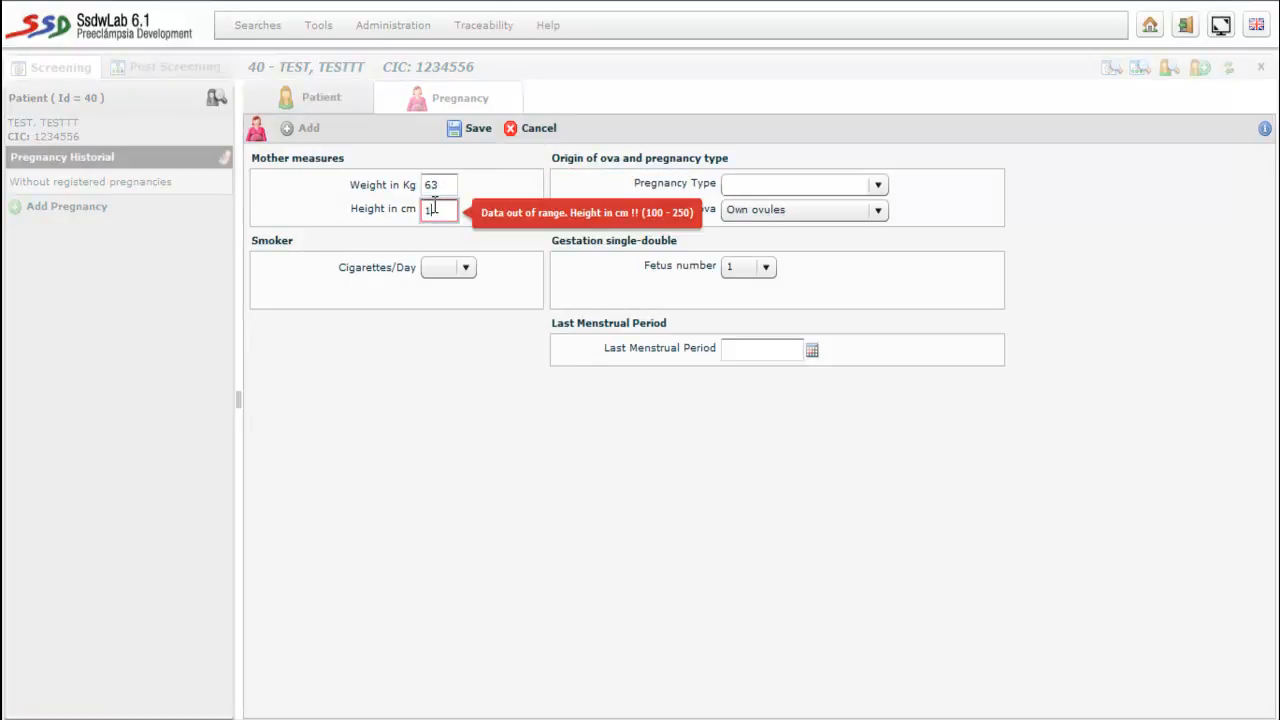
{"action": "type", "text": "80"}
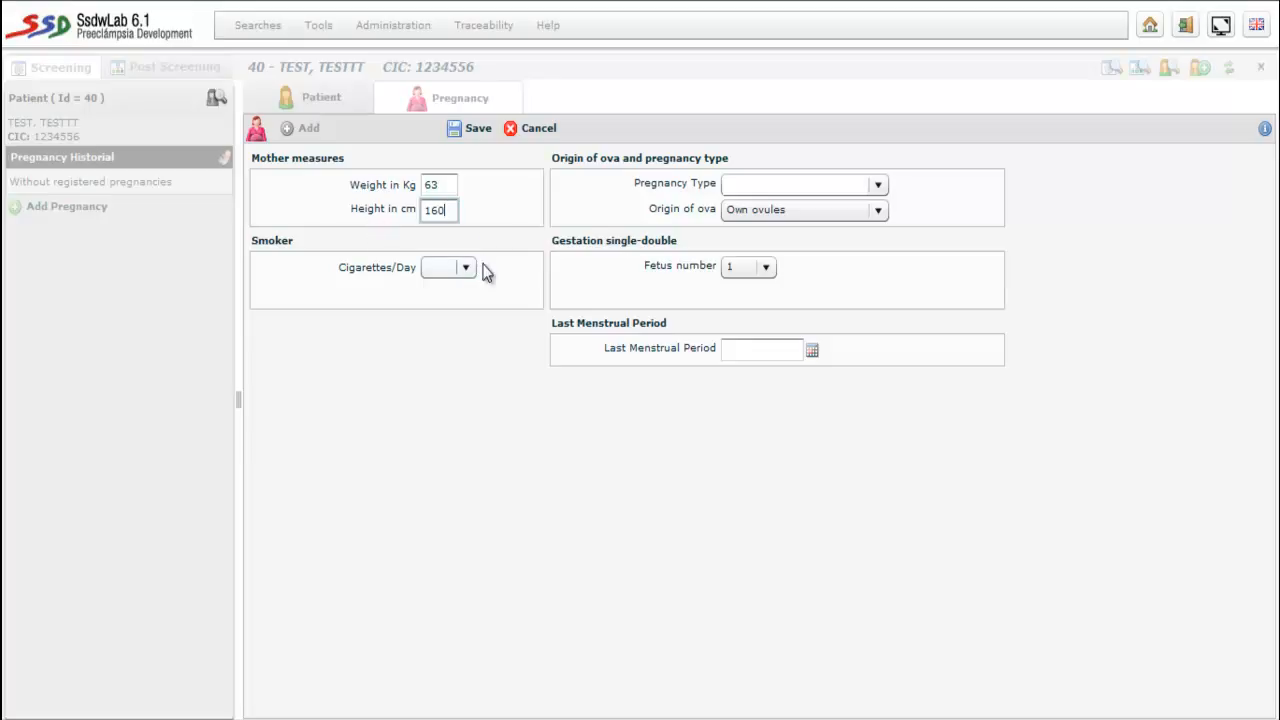
{"action": "left_click", "coordinate": [769, 268]}
{"action": "left_click", "coordinate": [757, 291]}
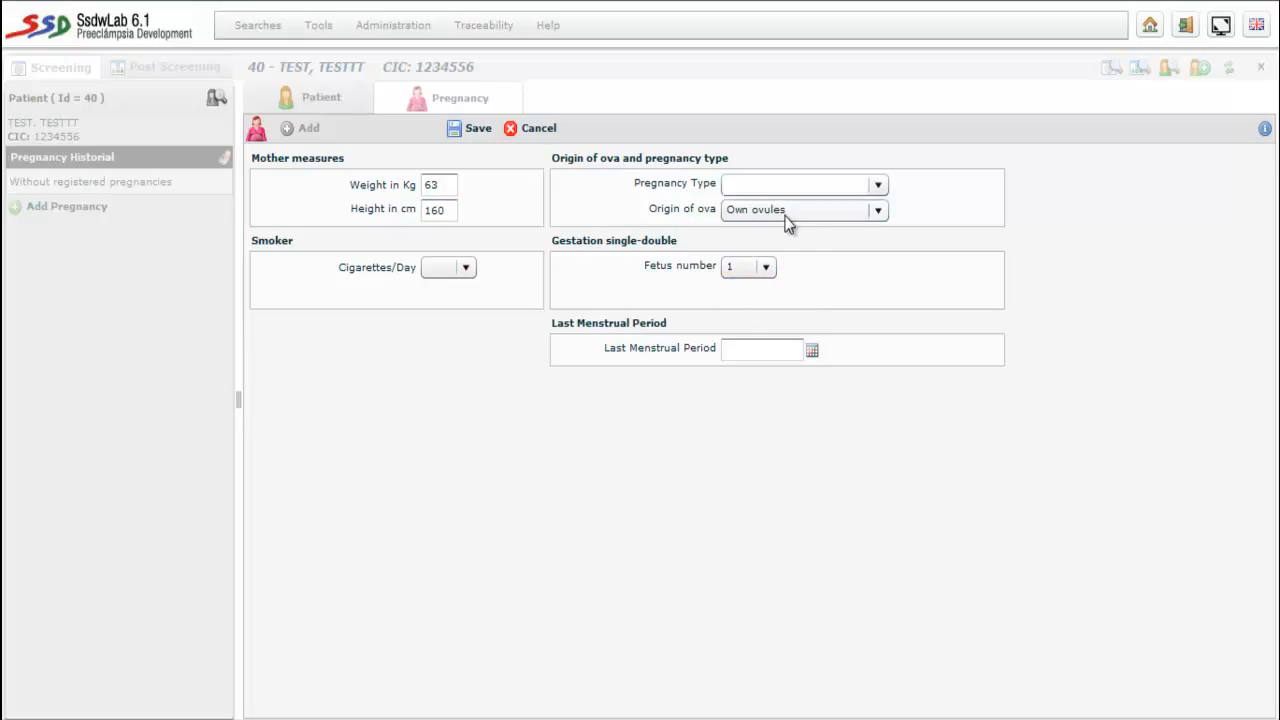
{"action": "left_click", "coordinate": [480, 133]}
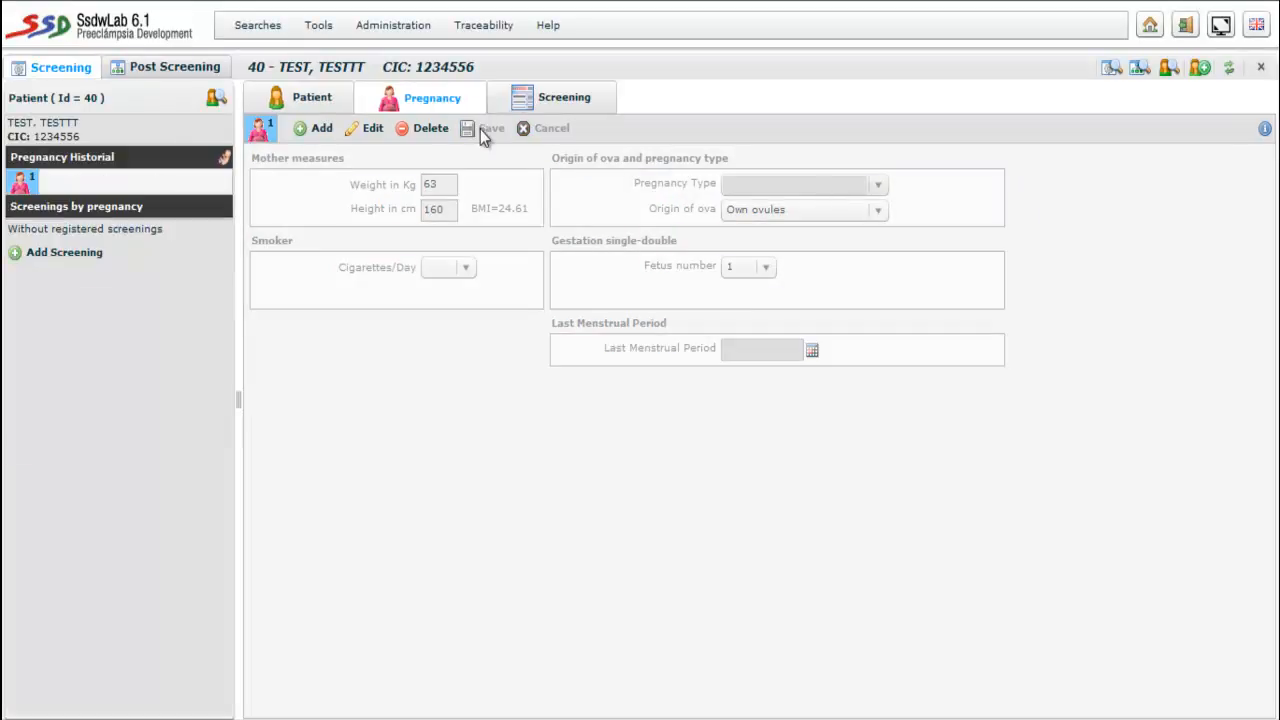
- Start a new screening using profile 701 - Early & Late Preeclampsia Roche
{"action": "left_click", "coordinate": [552, 97]}
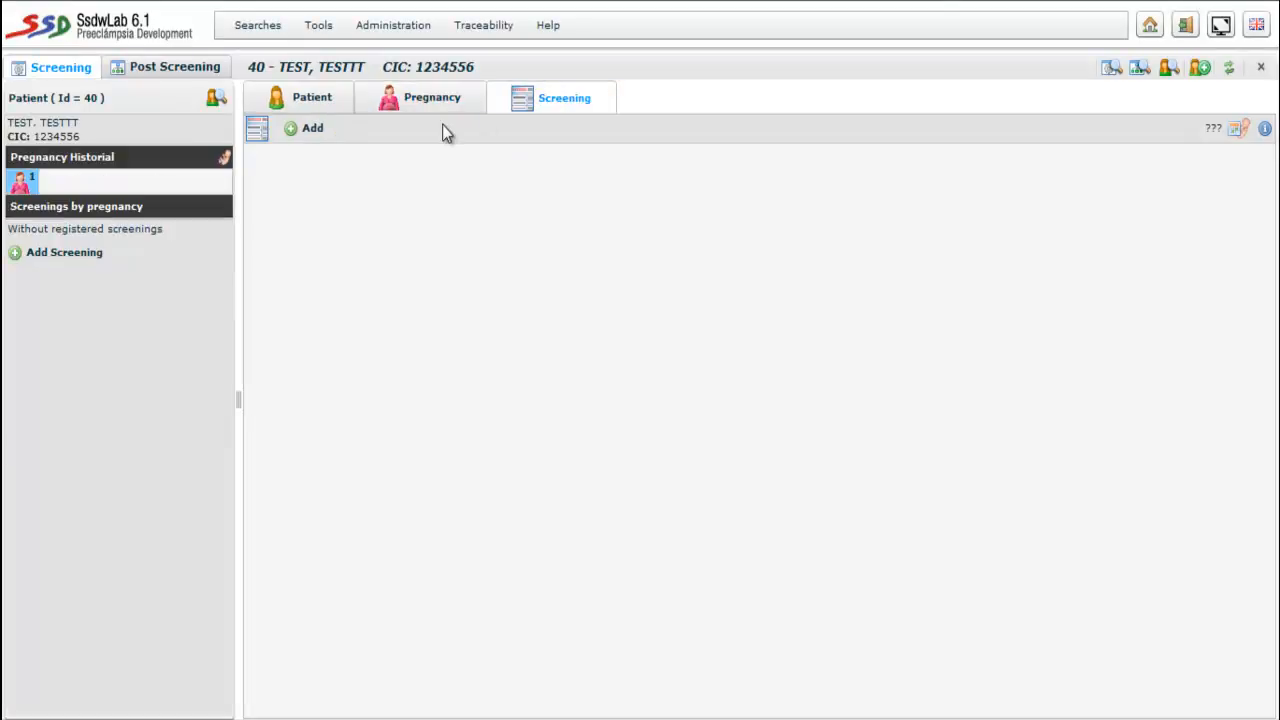
{"action": "left_click", "coordinate": [300, 131]}
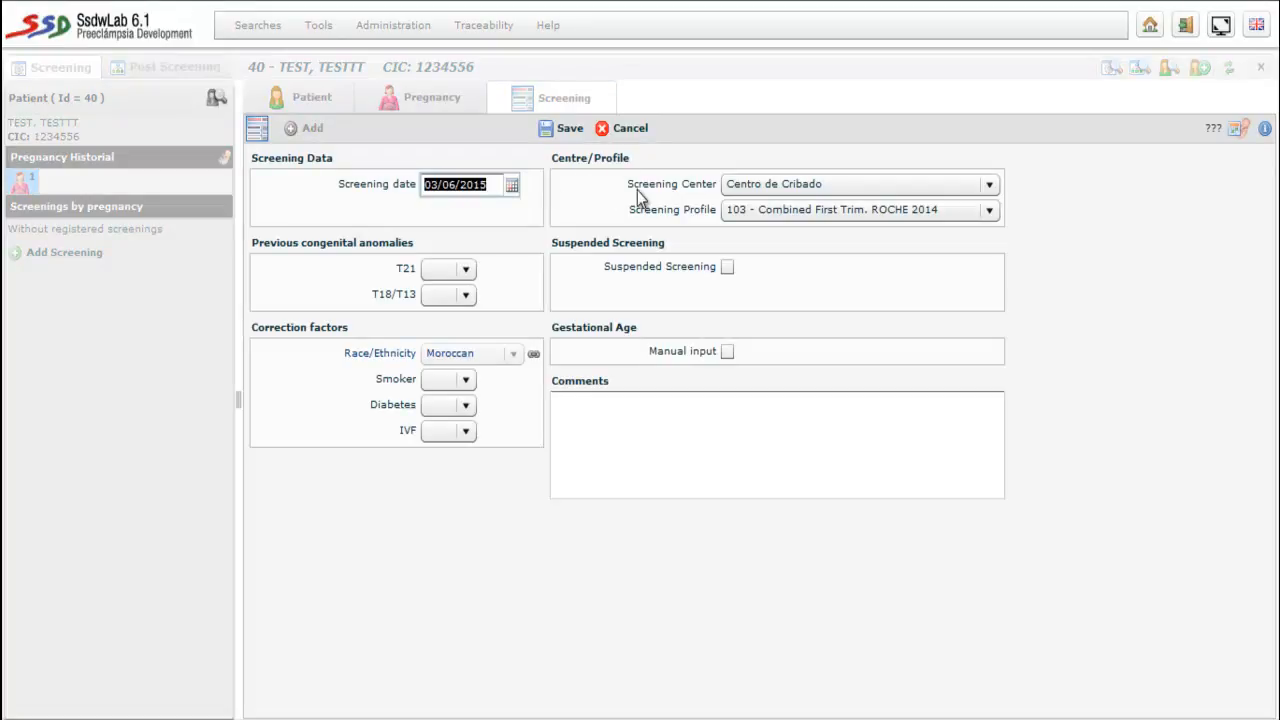
{"action": "left_click", "coordinate": [877, 218]}
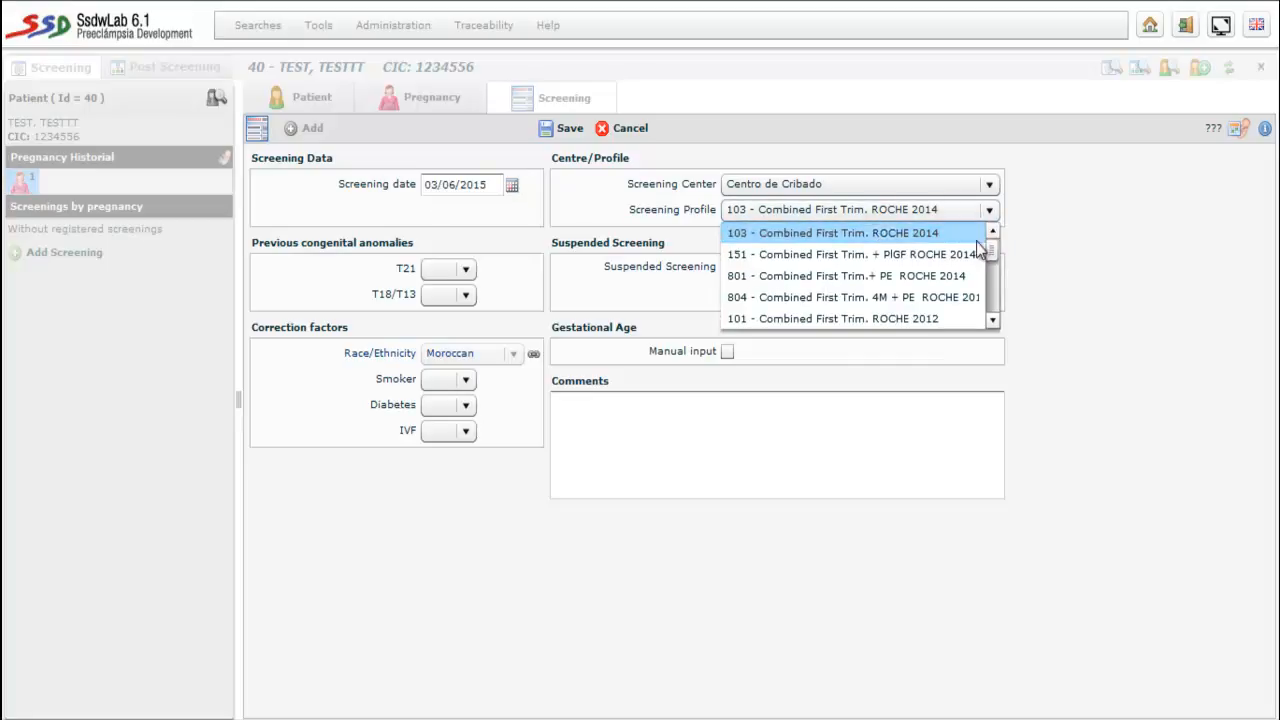
{"action": "left_click_drag", "start_coordinate": [995, 253], "coordinate": [995, 290]}
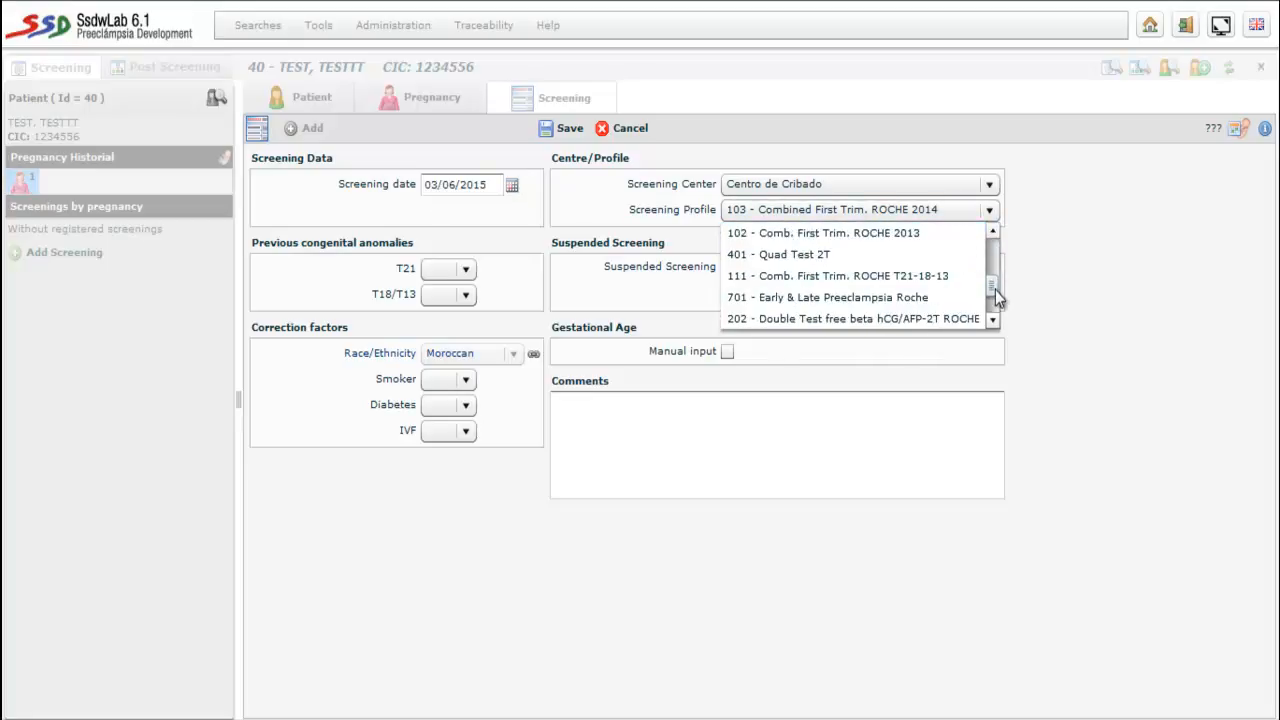
{"action": "left_click", "coordinate": [890, 298]}
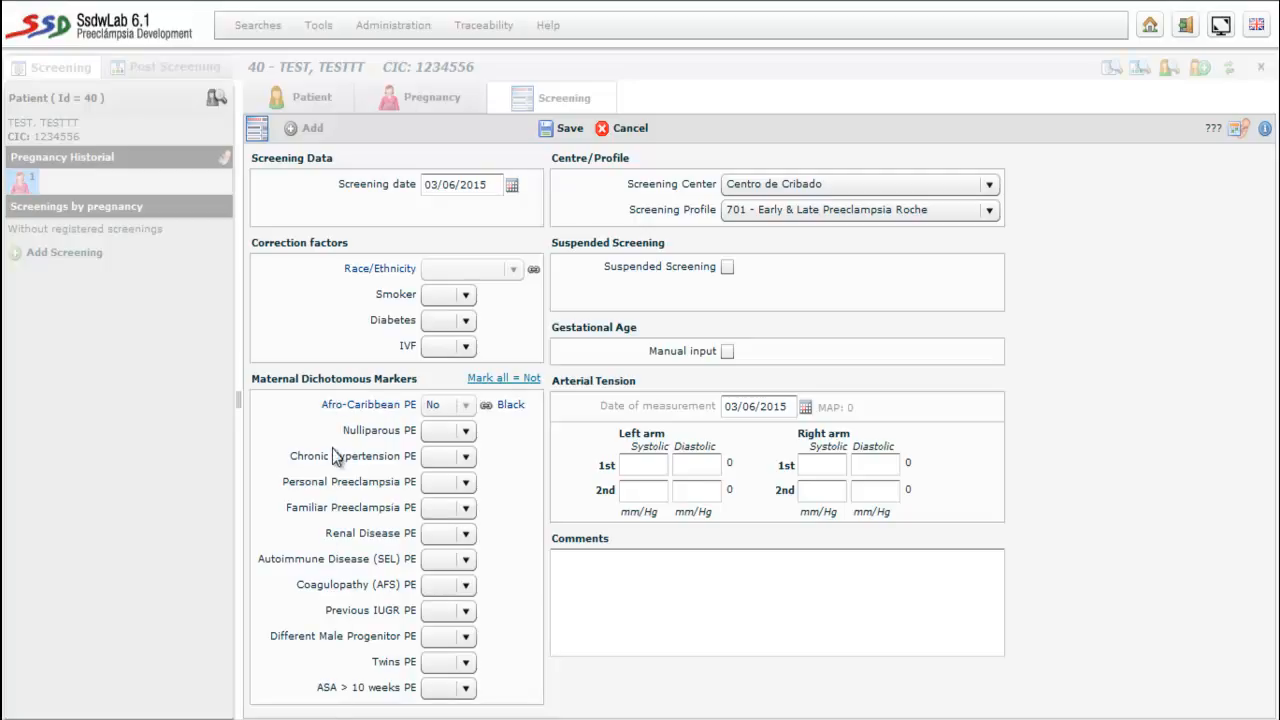
- Mark all maternal markers No, enter arm pressures 120/60 and 125/60, and save
{"action": "left_click", "coordinate": [502, 385]}
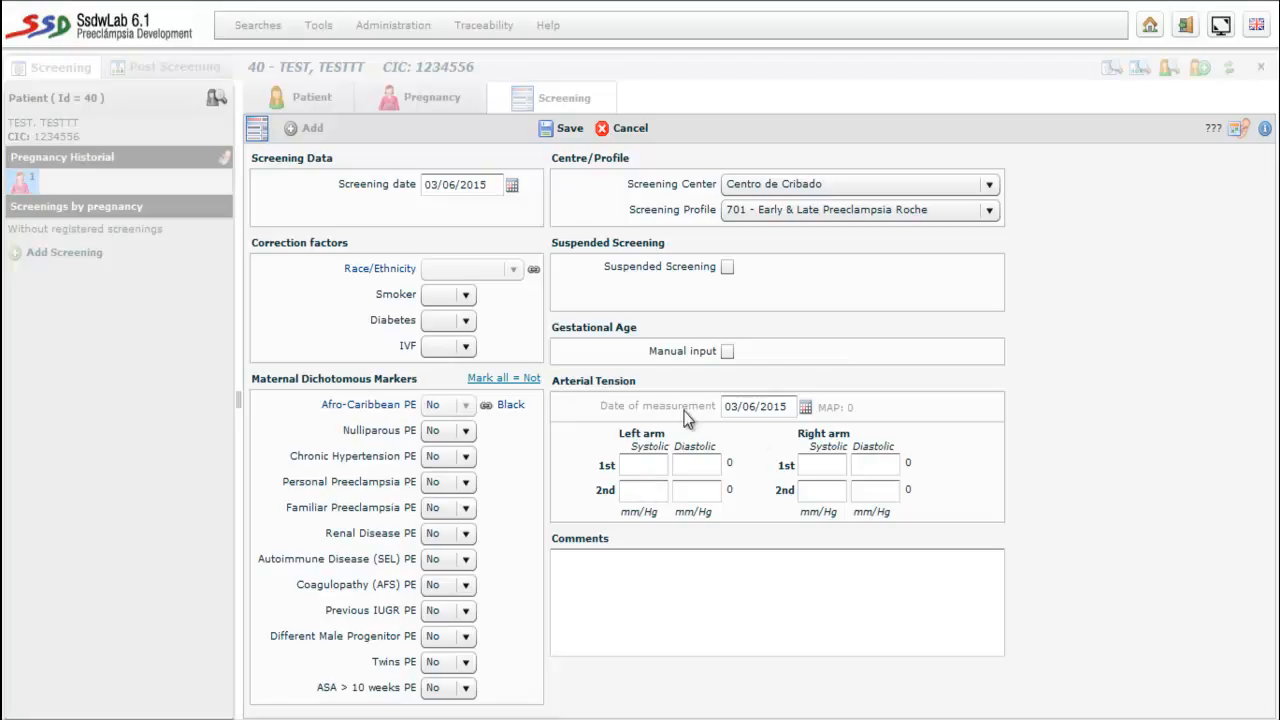
{"action": "left_click", "coordinate": [643, 466]}
{"action": "type", "text": "120"}
{"action": "left_click", "coordinate": [827, 464]}
{"action": "type", "text": "12"}
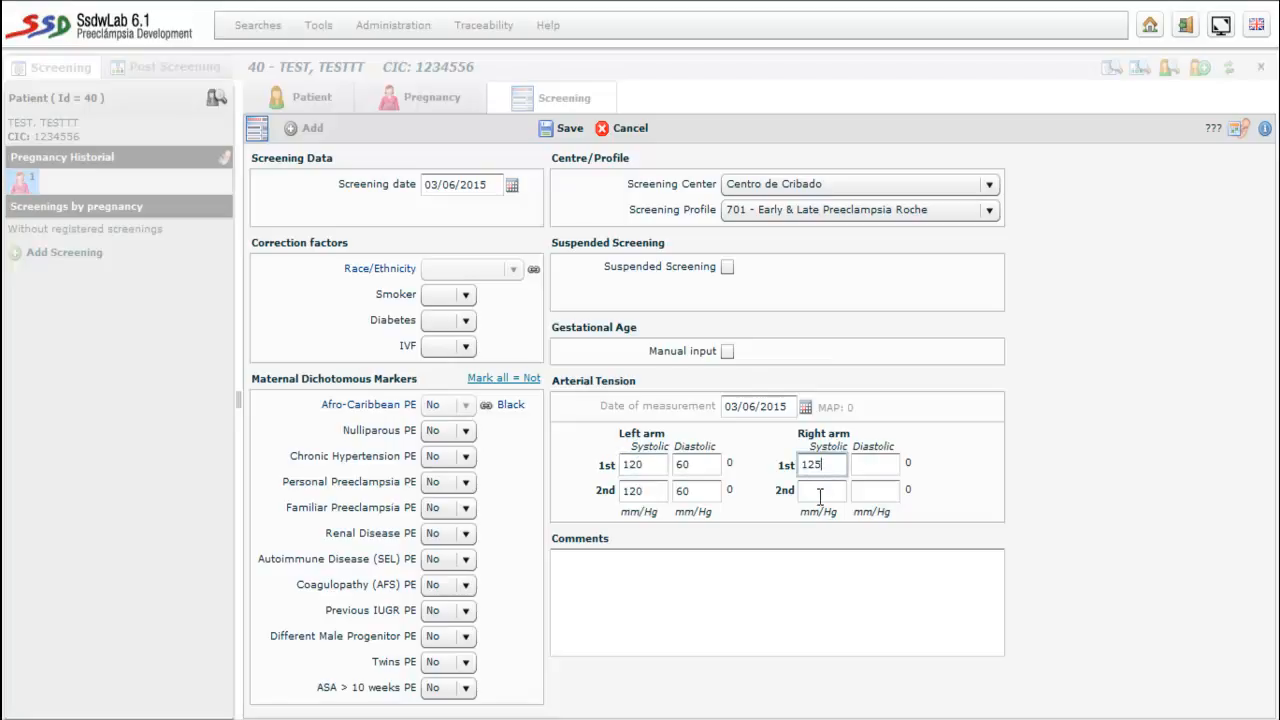
{"action": "left_click", "coordinate": [820, 490]}
{"action": "type", "text": "1"}
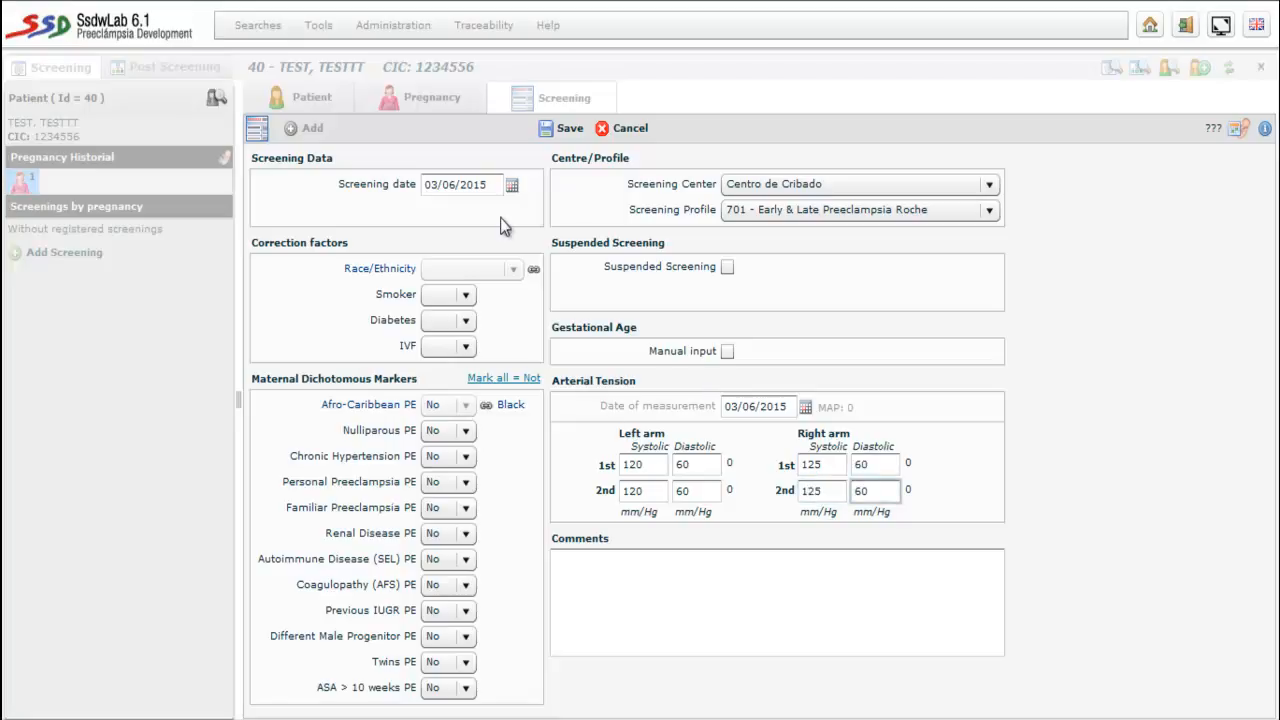
{"action": "left_click", "coordinate": [562, 128]}
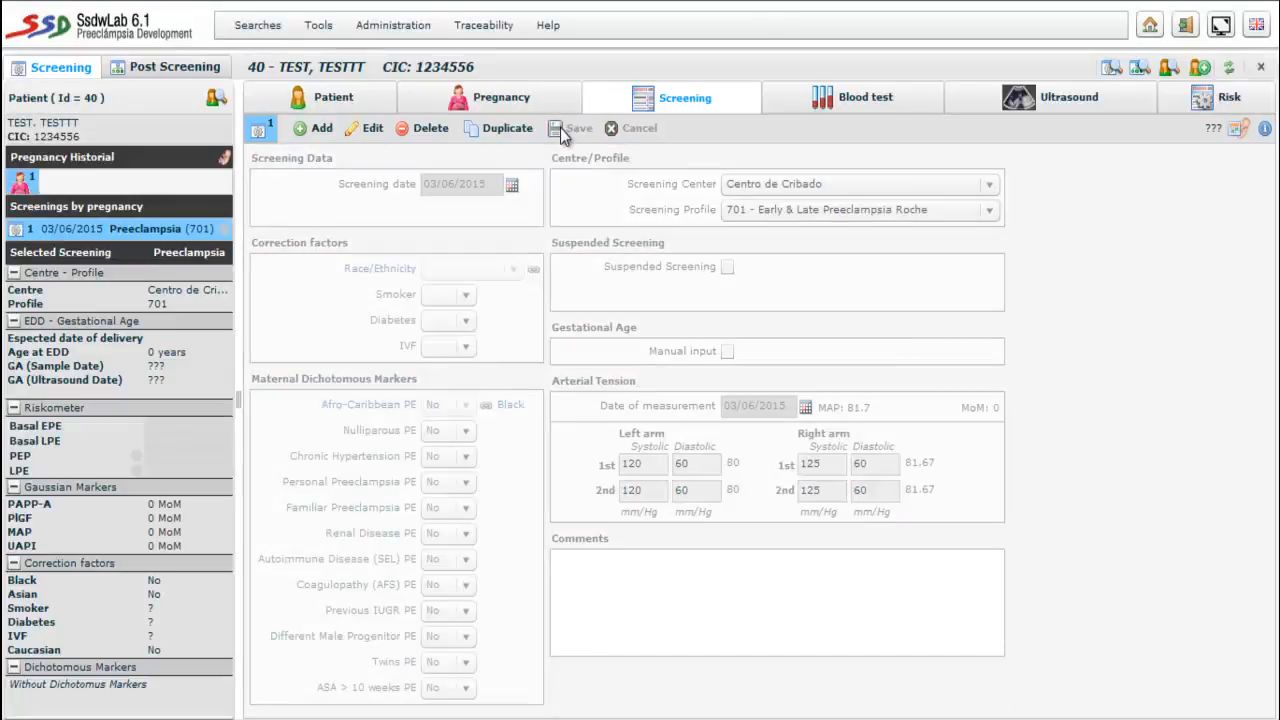
- Enter PAPP-A 3800 mIU/L and PlGF 65 pg/ml in the blood test and save
{"action": "left_click", "coordinate": [845, 104]}
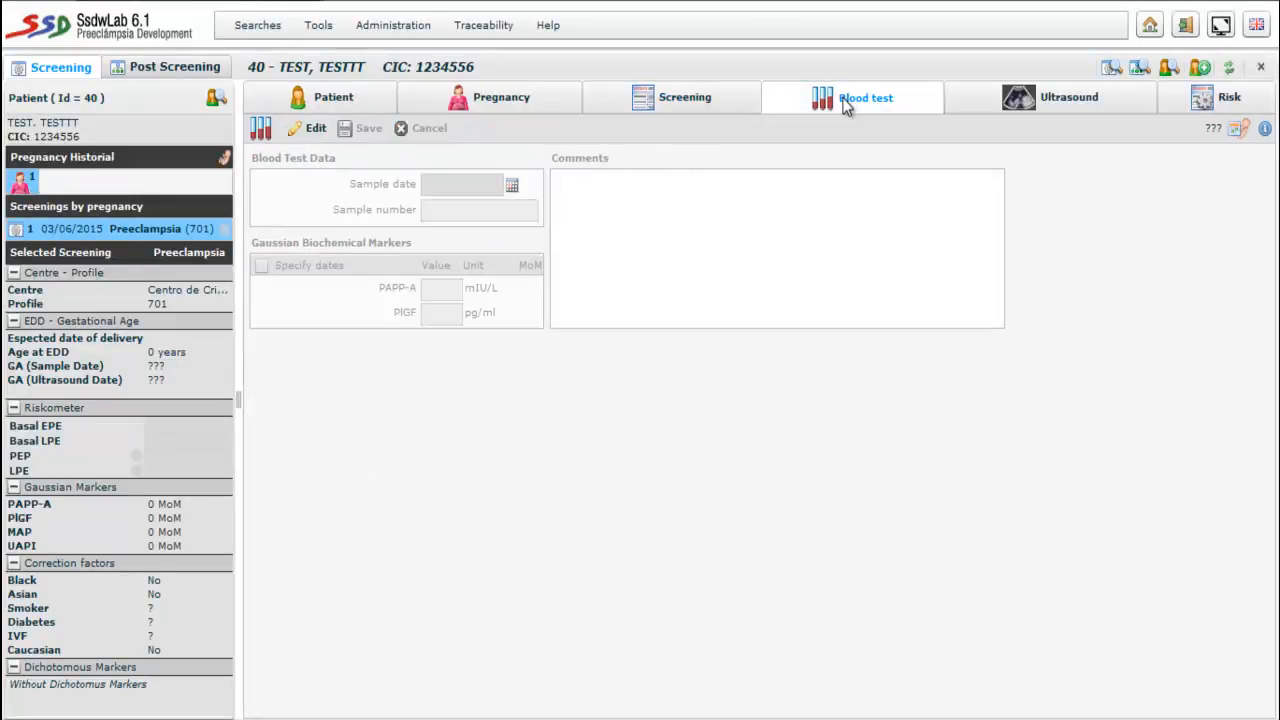
{"action": "left_click", "coordinate": [305, 130]}
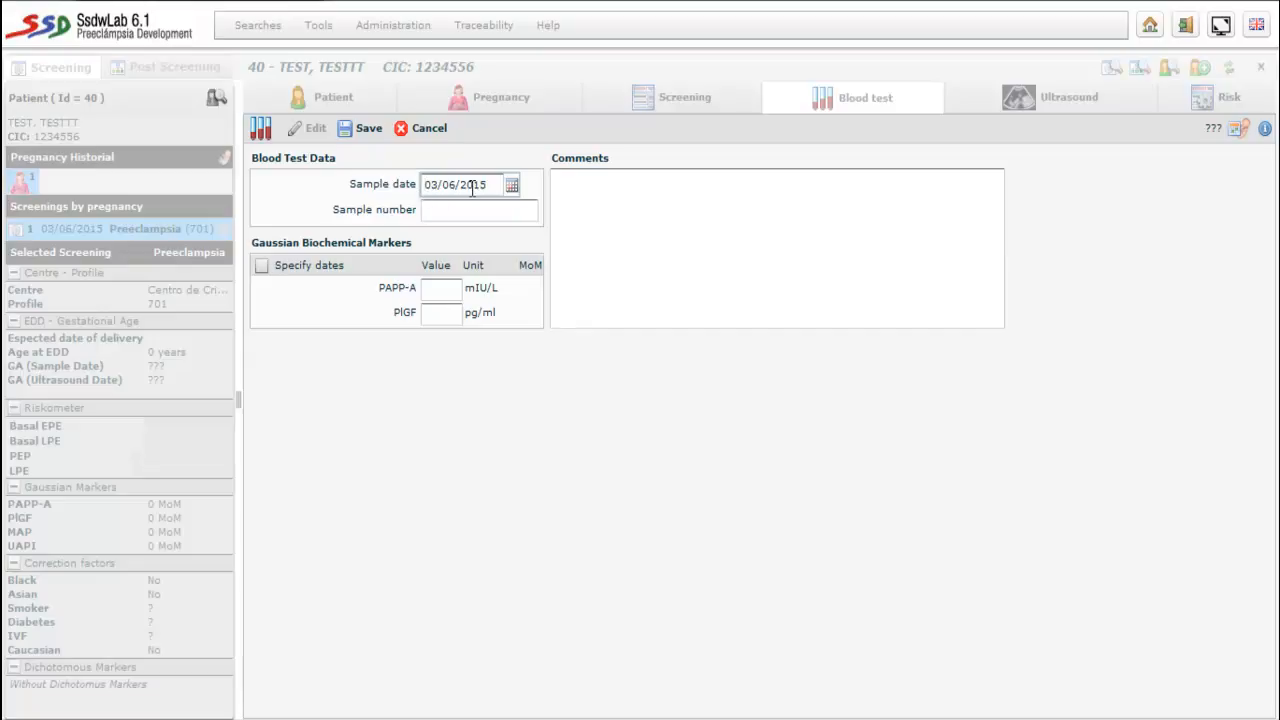
{"action": "left_click", "coordinate": [436, 292]}
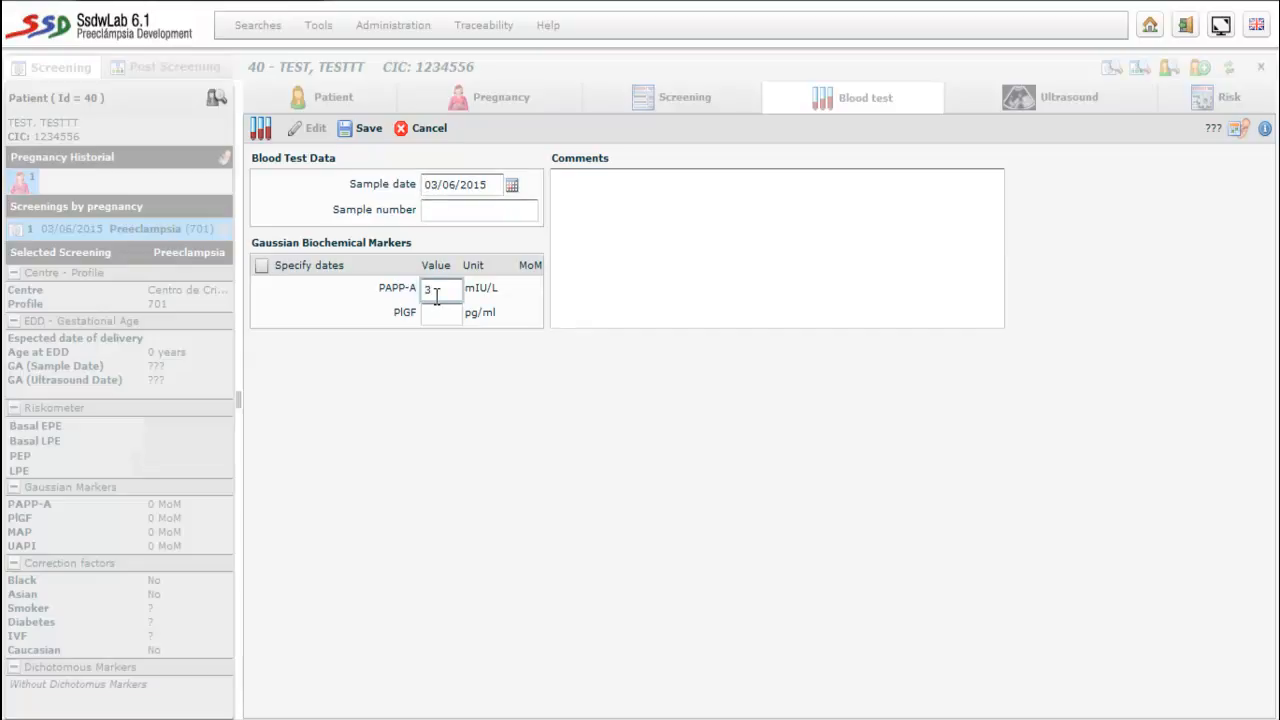
{"action": "type", "text": "3800"}
{"action": "left_click", "coordinate": [442, 315]}
{"action": "type", "text": "65"}
{"action": "left_click", "coordinate": [367, 130]}
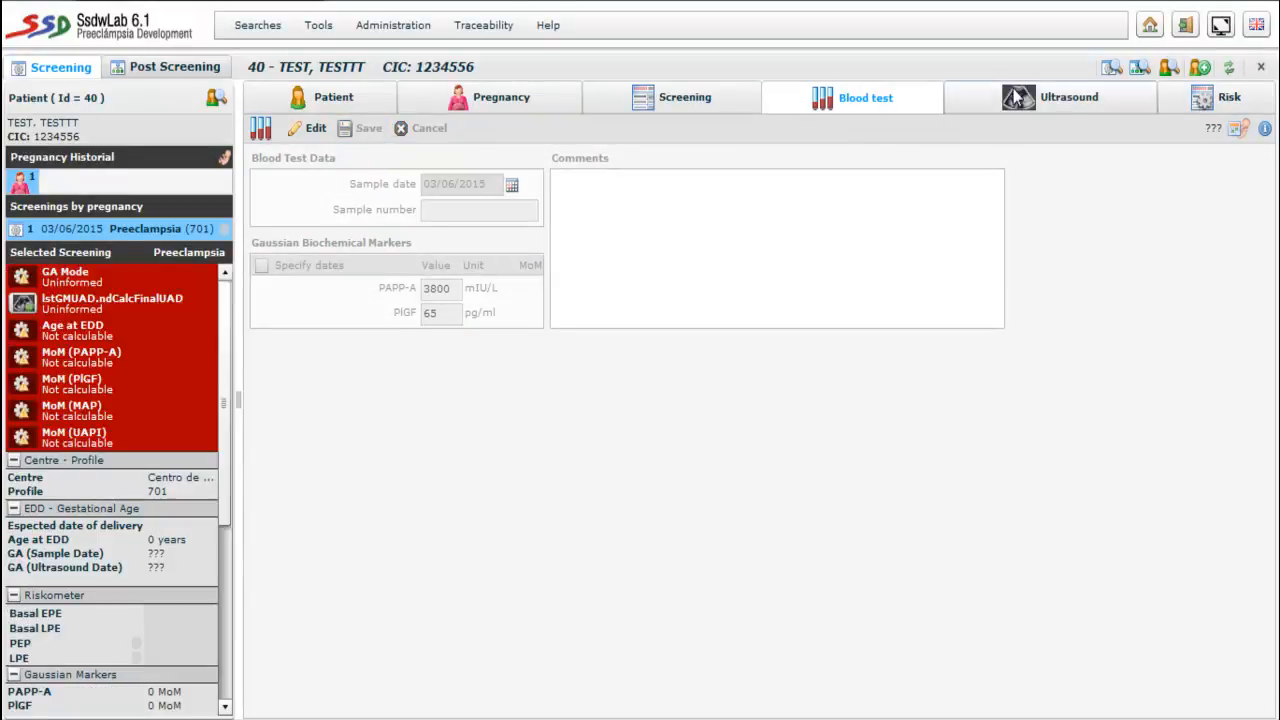
- Record CRL 60 mm and uterine artery PI 2 right, 2,1 left, then save
{"action": "left_click", "coordinate": [1012, 96]}
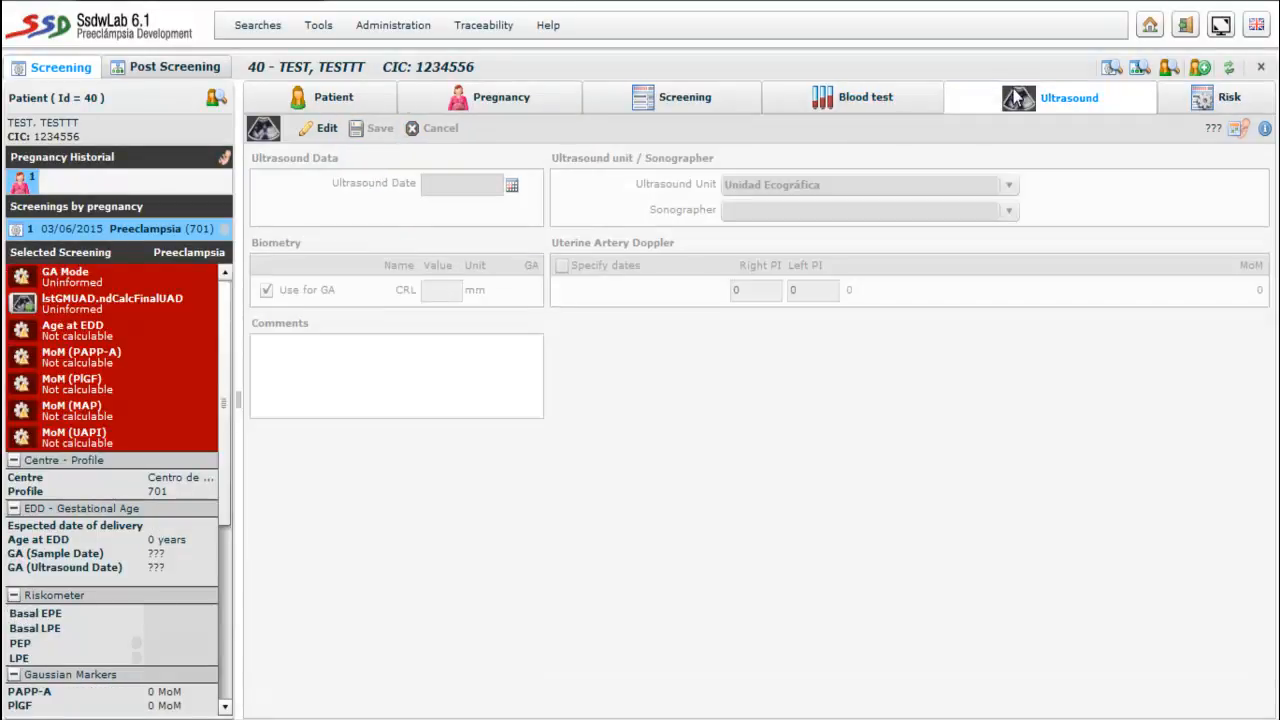
{"action": "left_click", "coordinate": [321, 129]}
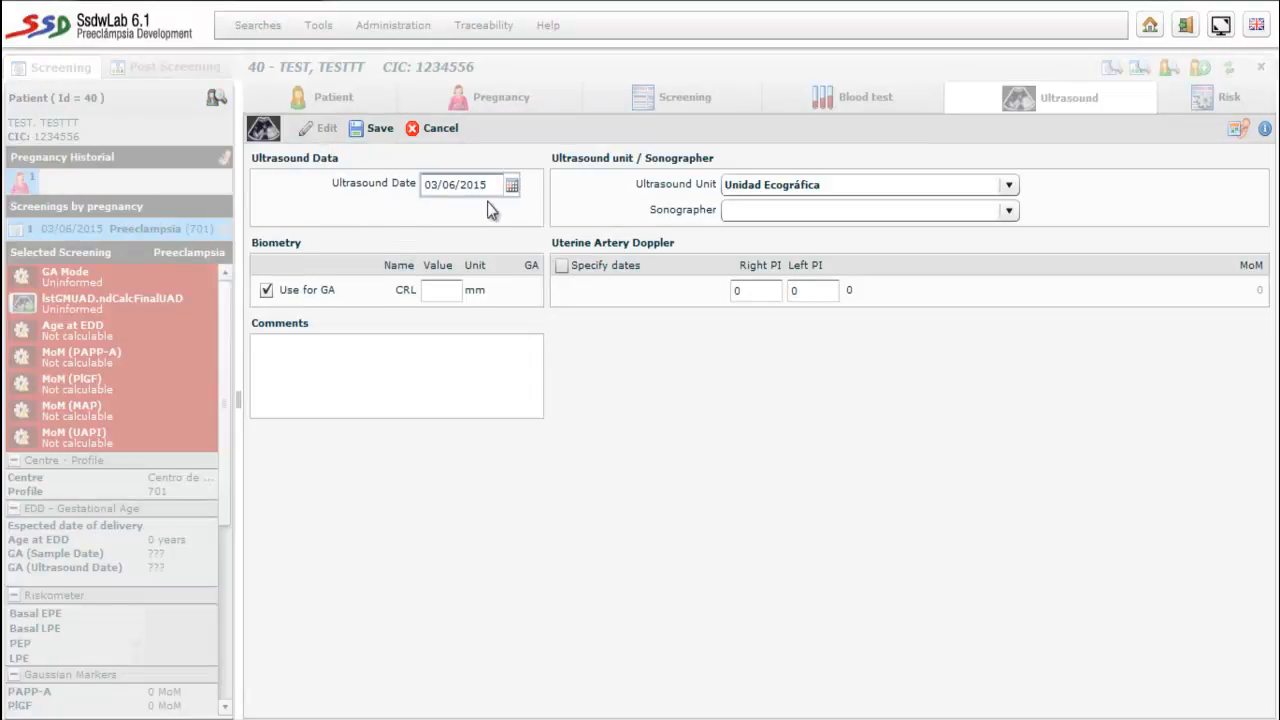
{"action": "left_click", "coordinate": [436, 290]}
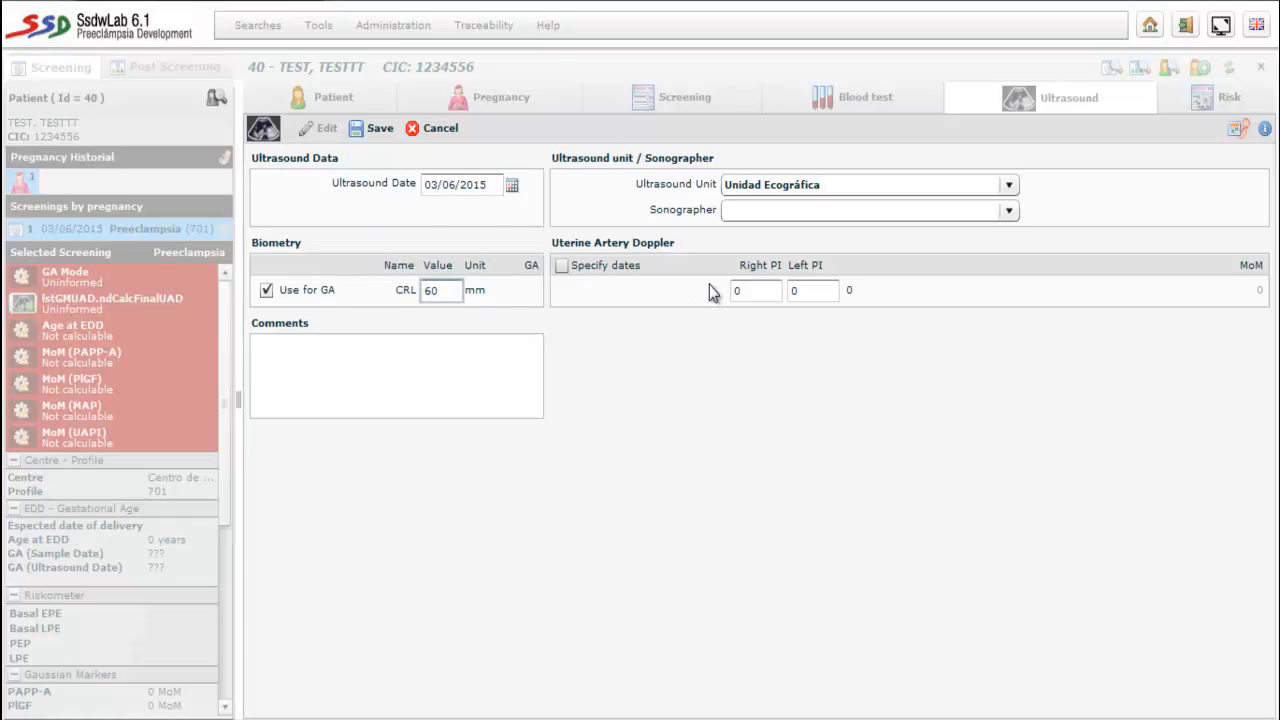
{"action": "left_click", "coordinate": [757, 296]}
{"action": "type", "text": "2"}
{"action": "left_click", "coordinate": [815, 287]}
{"action": "type", "text": "2,1"}
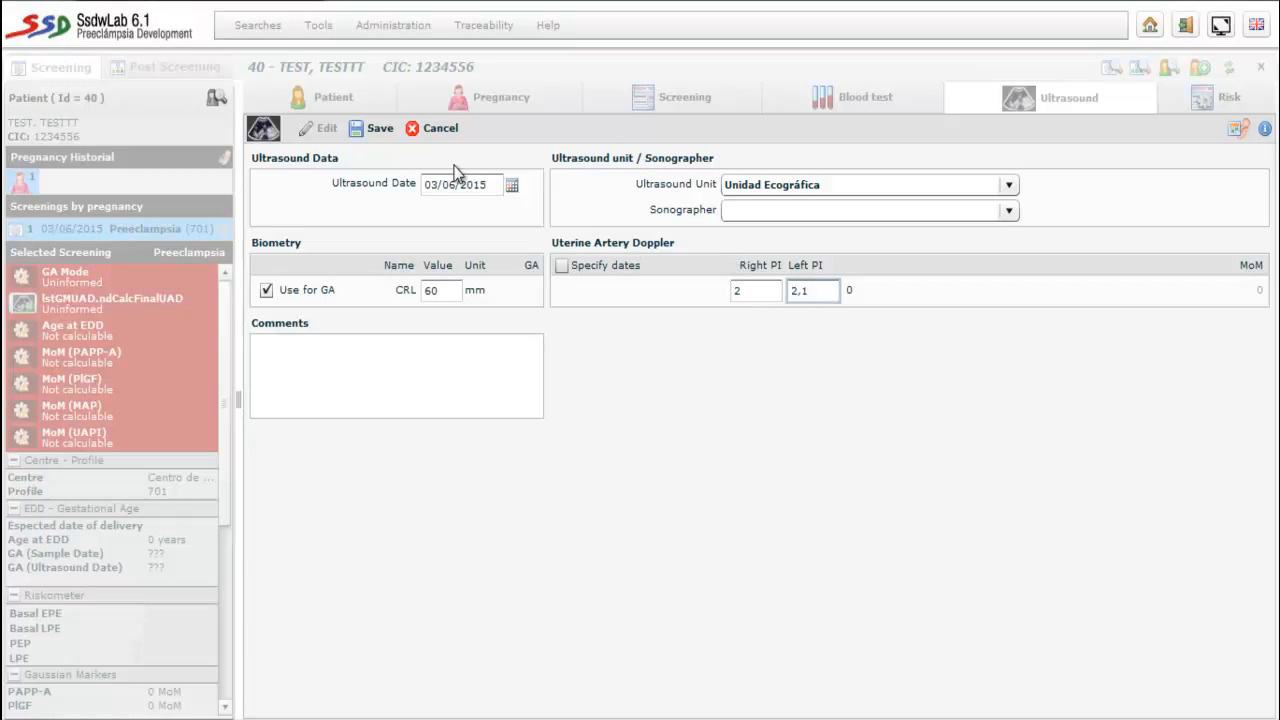
{"action": "left_click", "coordinate": [373, 131]}
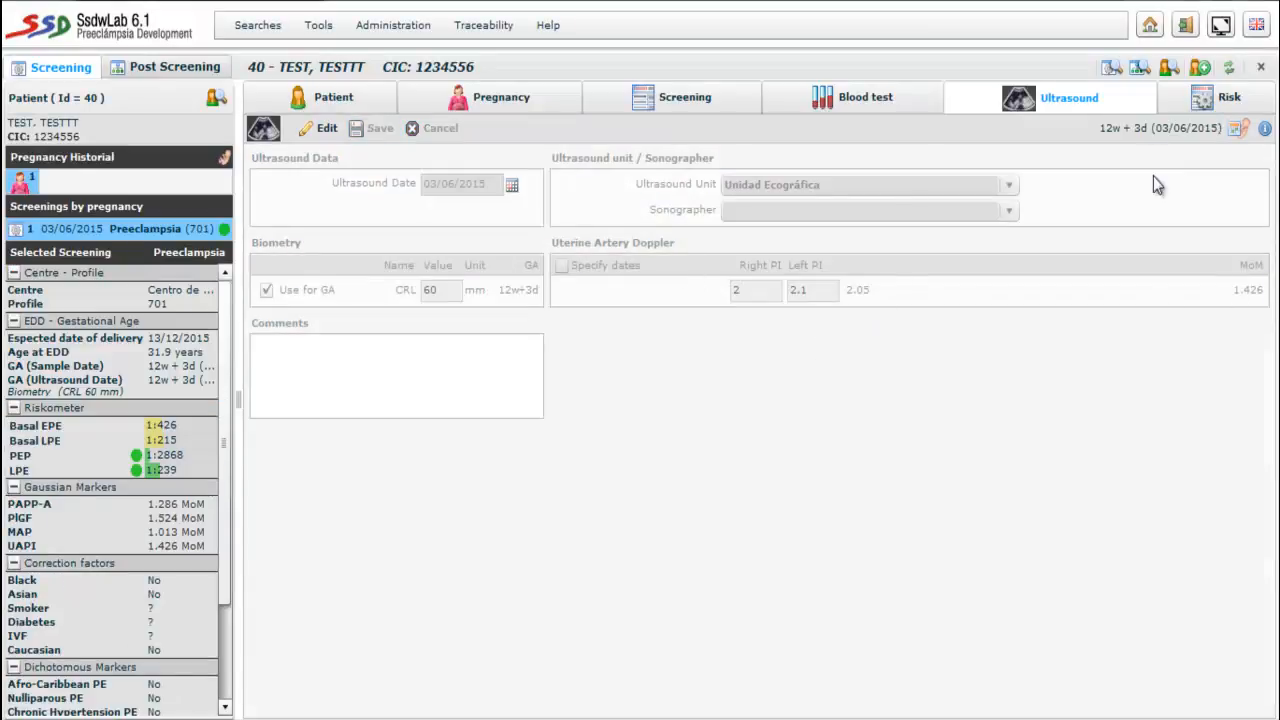
- Review the Risk page: PEP 1:2868, LPE 1:239, plus GA calculation and Diagnosis
{"action": "left_click", "coordinate": [1205, 105]}
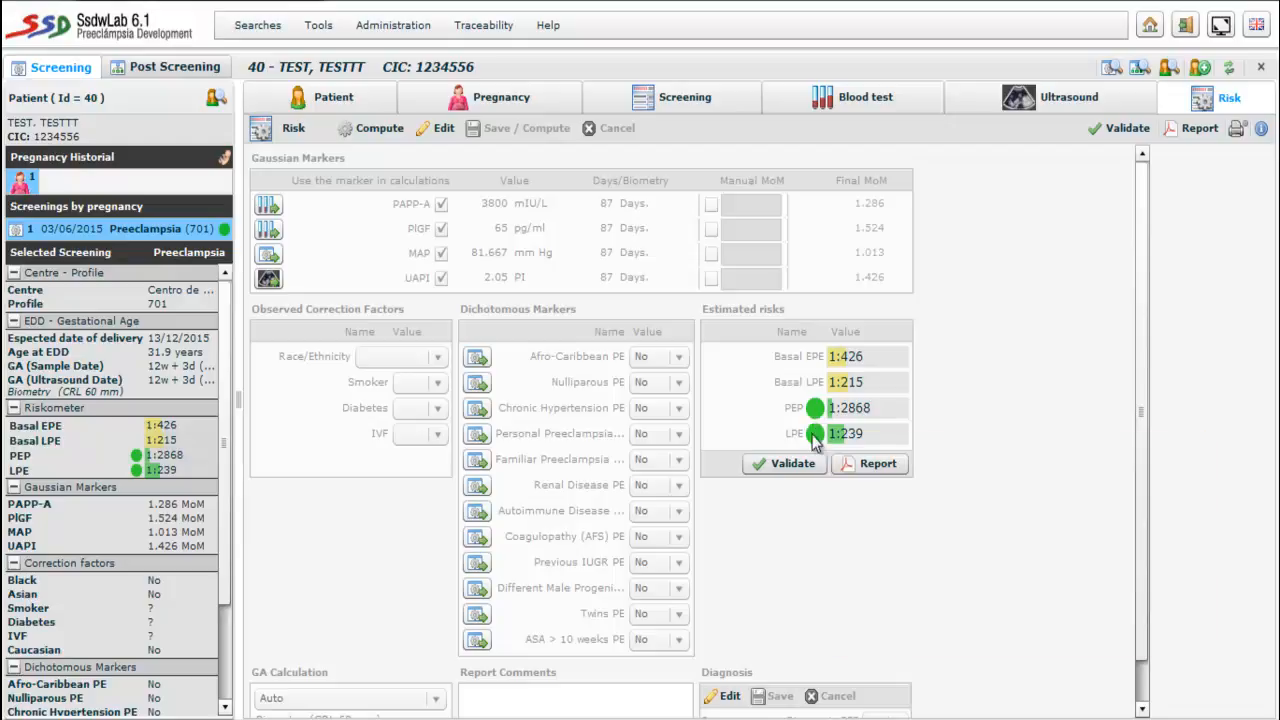
{"action": "mouse_move", "coordinate": [814, 419]}
{"action": "scroll", "coordinate": [1137, 545], "scroll_direction": "down", "scroll_amount": 1}
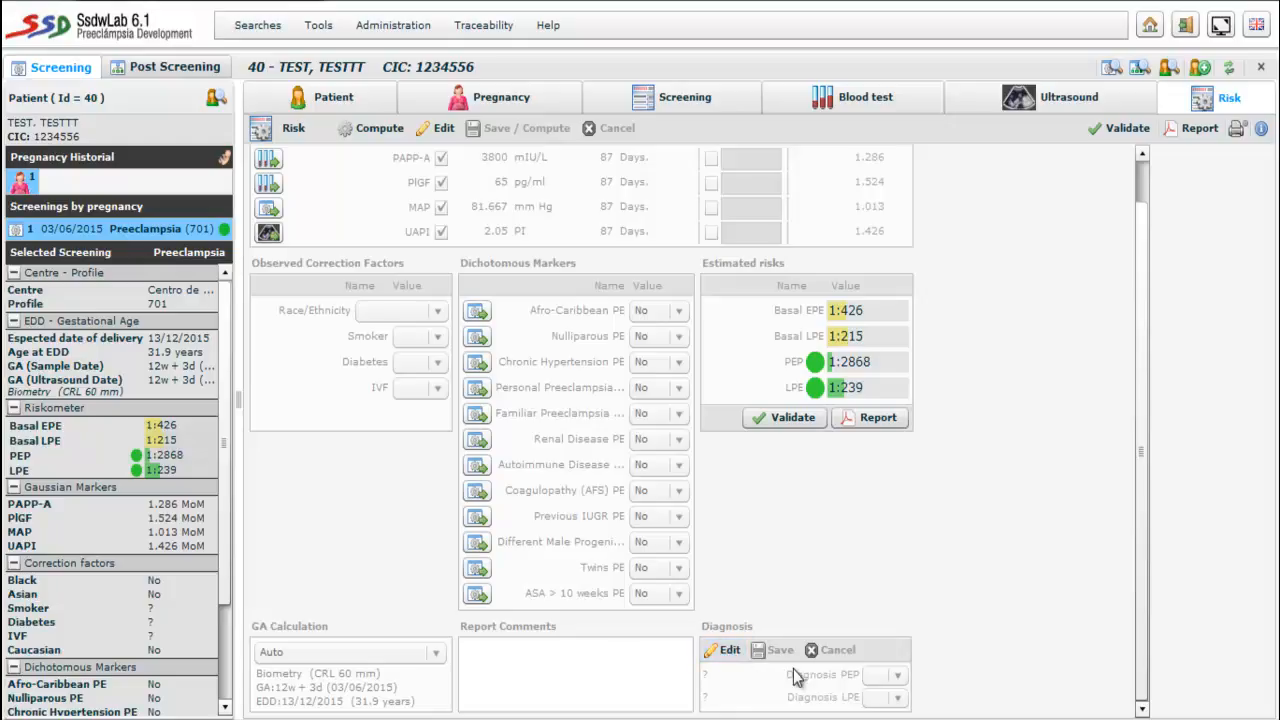
- Open the diagnosis editor, check the PEP choices, and cancel without changes
{"action": "left_click", "coordinate": [728, 650]}
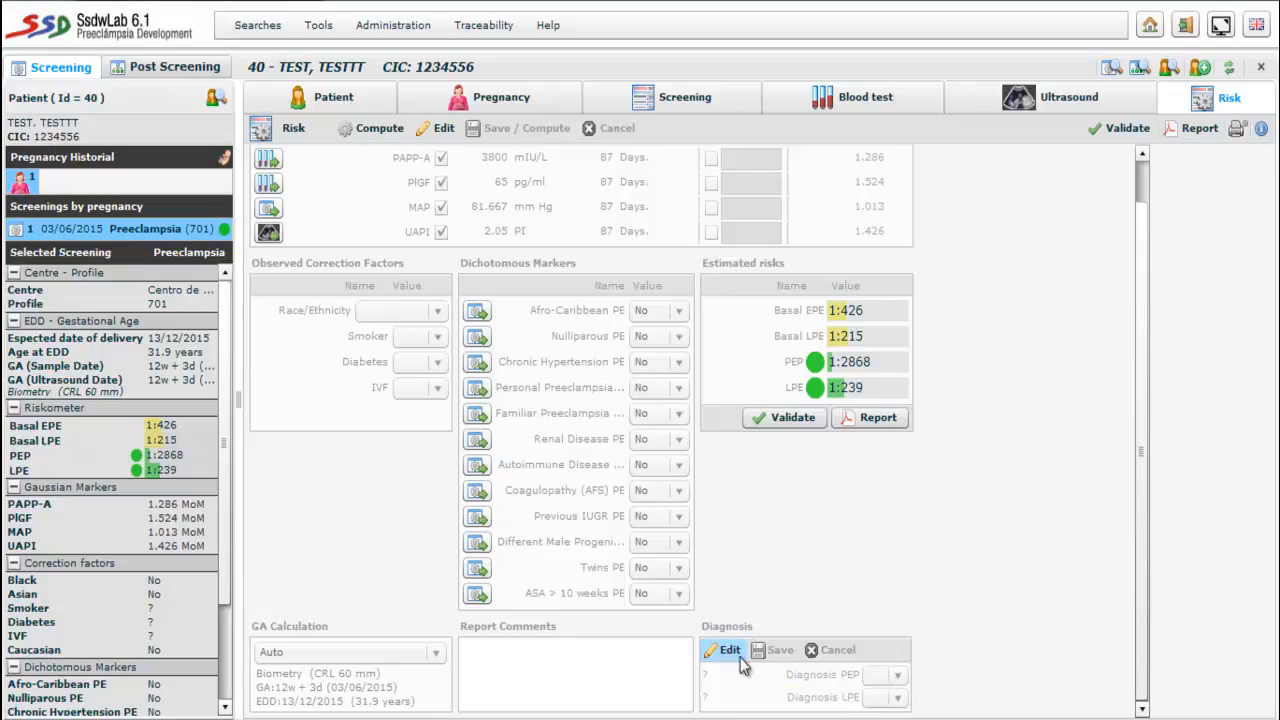
{"action": "left_click", "coordinate": [898, 676]}
{"action": "left_click", "coordinate": [898, 676]}
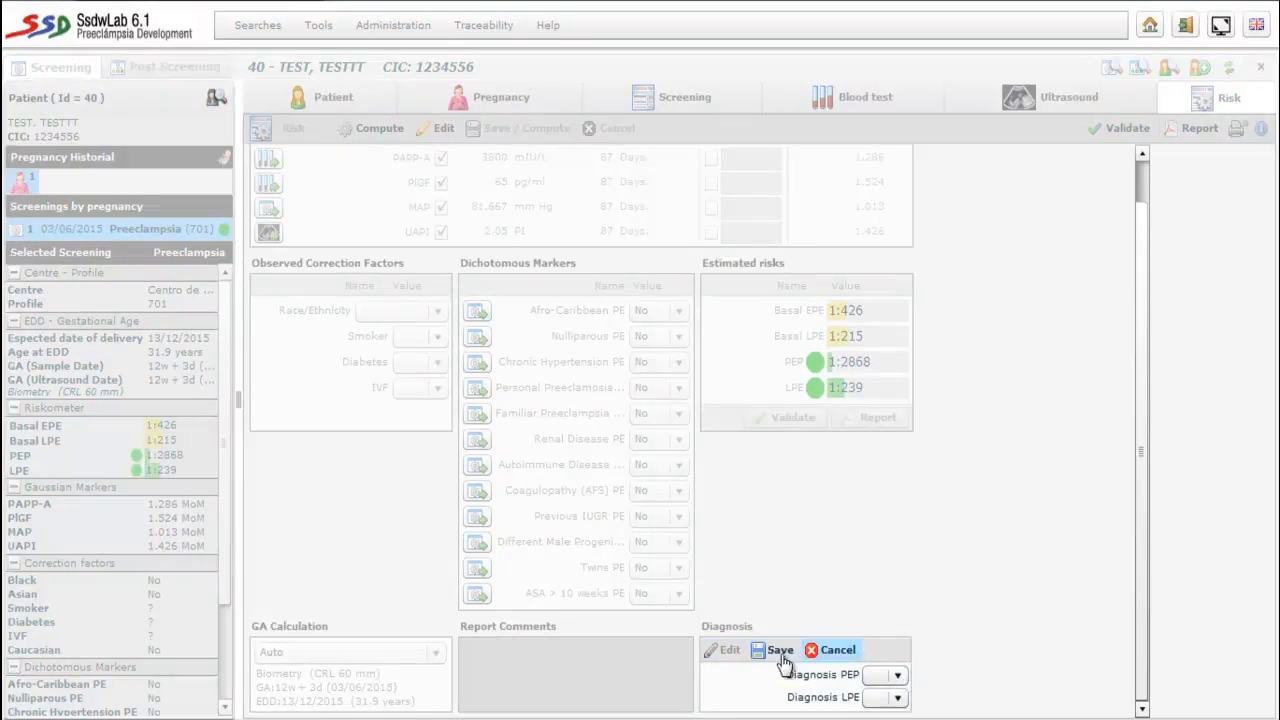
{"action": "left_click", "coordinate": [815, 651]}
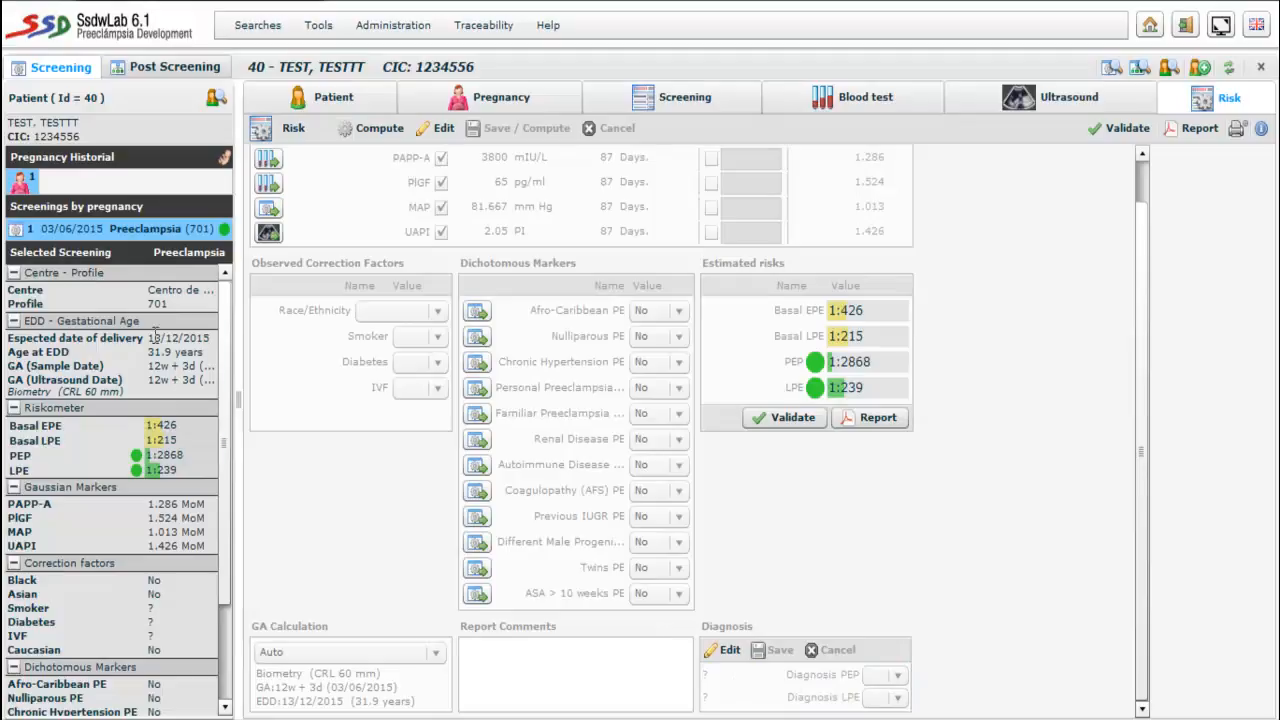
- Validate the screening so its estimated preeclampsia risks are locked
{"action": "scroll", "coordinate": [222, 460], "scroll_direction": "down", "scroll_amount": 3}
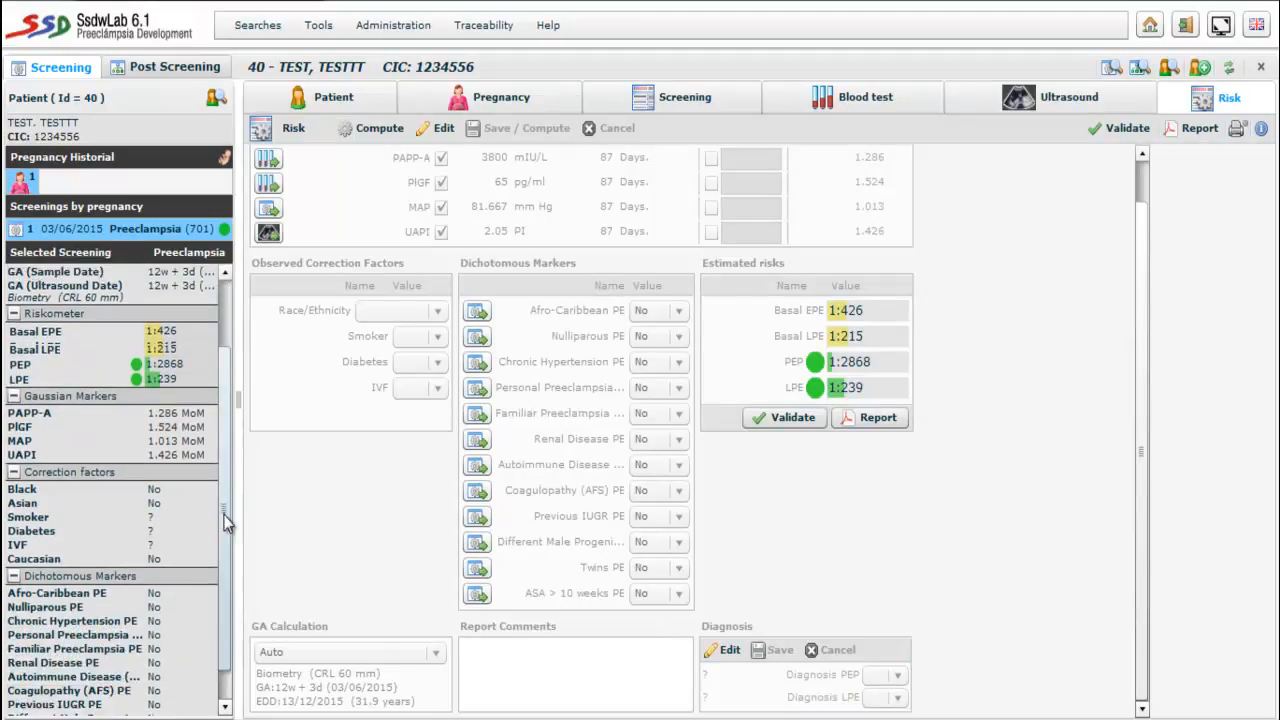
{"action": "scroll", "coordinate": [215, 420], "scroll_direction": "up", "scroll_amount": 3}
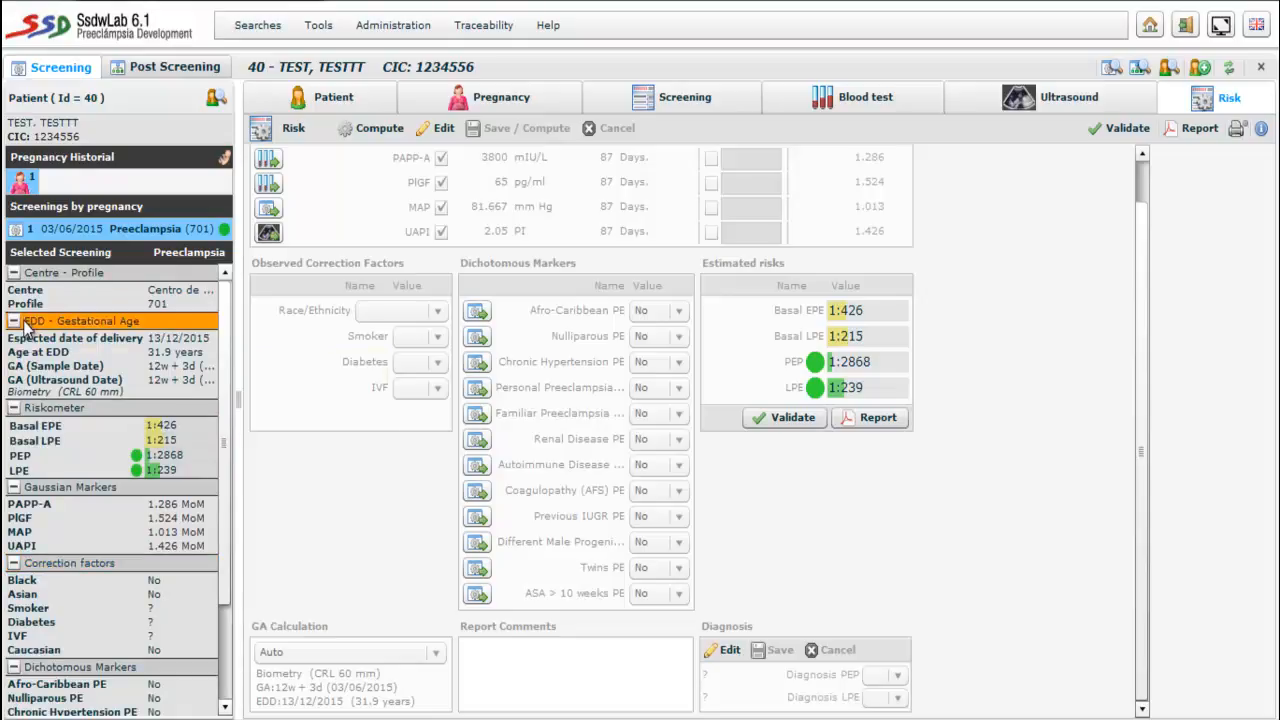
{"action": "mouse_move", "coordinate": [35, 349]}
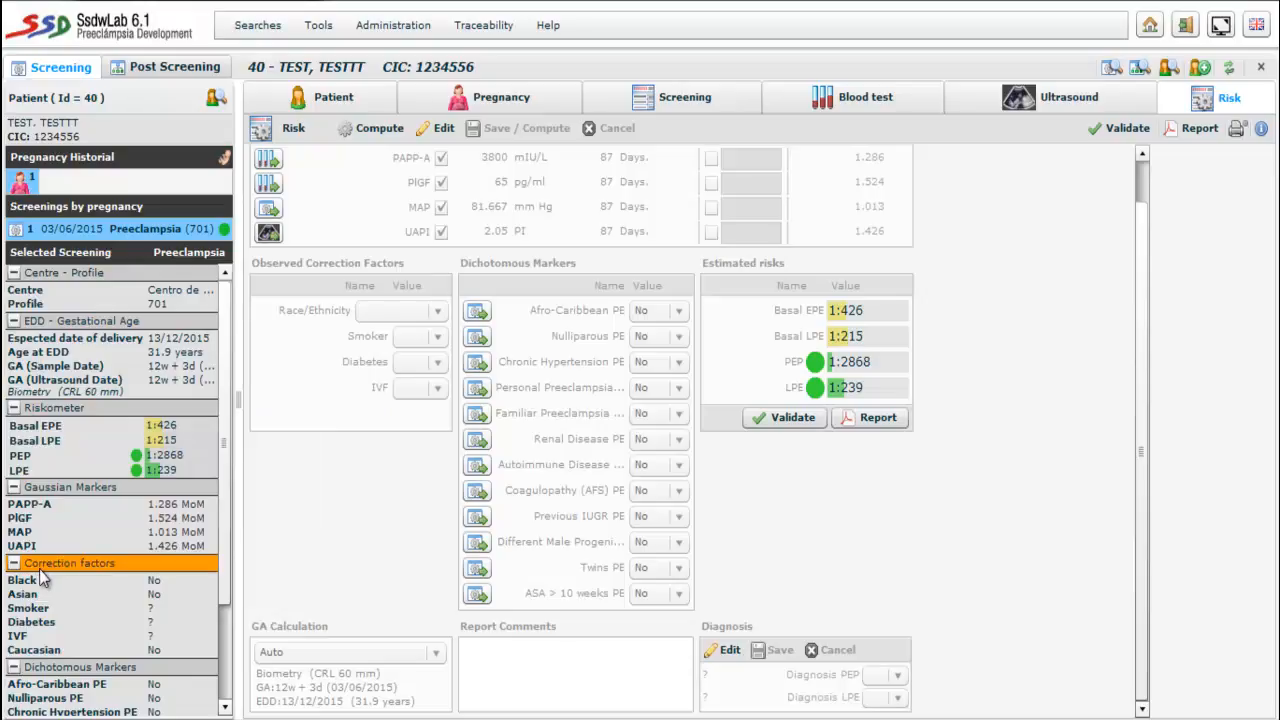
{"action": "left_click_drag", "start_coordinate": [225, 583], "coordinate": [200, 487]}
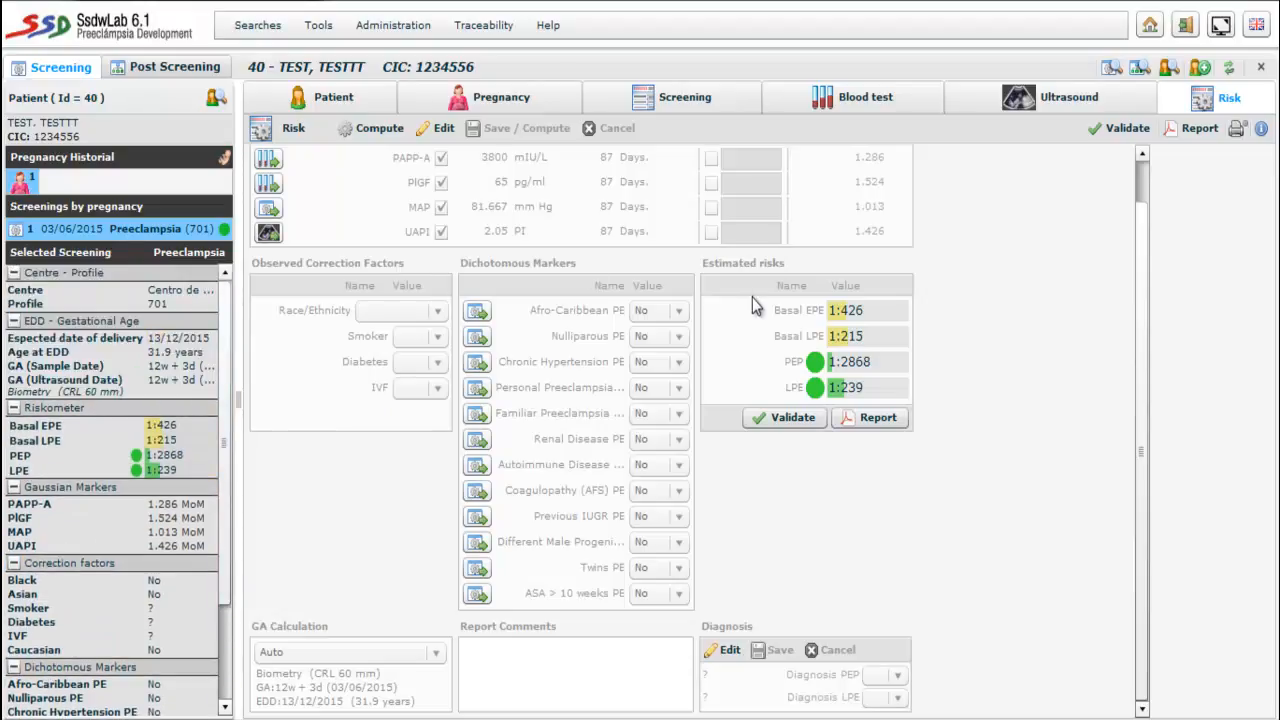
{"action": "left_click", "coordinate": [795, 416]}
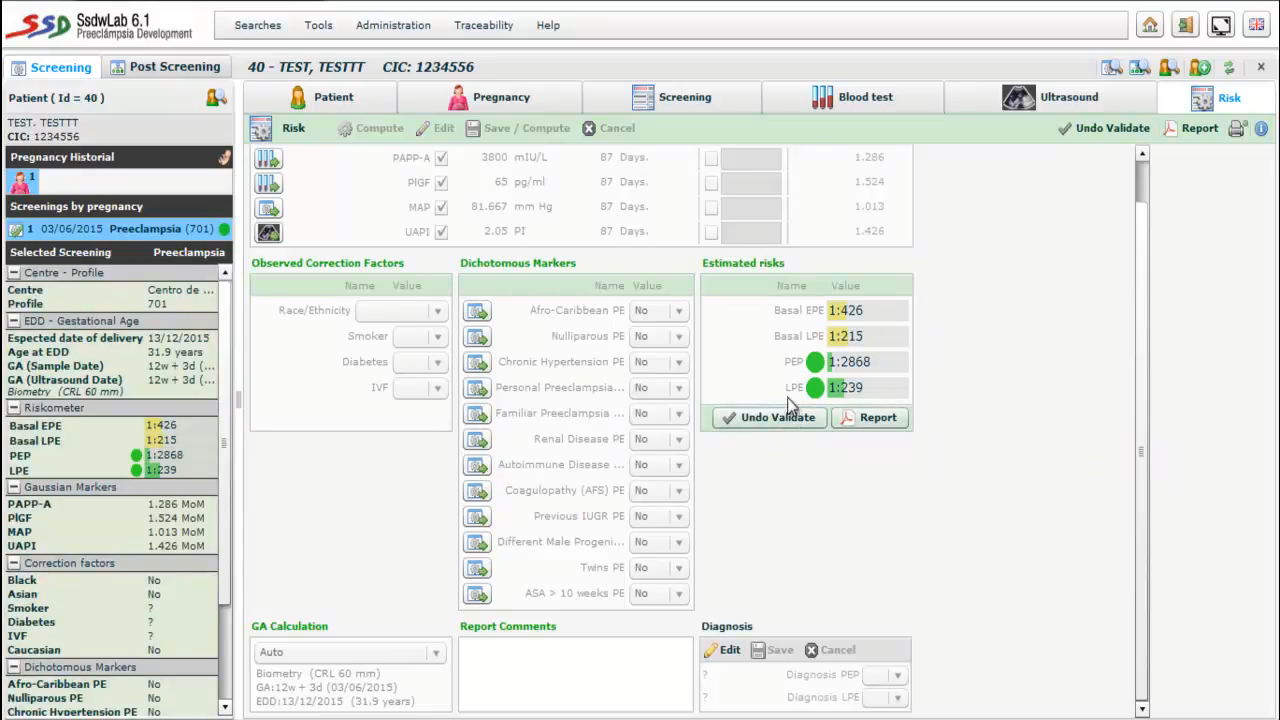
- Generate the preeclampsia PDF report and scroll through it in Adobe Reader
{"action": "left_click", "coordinate": [866, 421]}
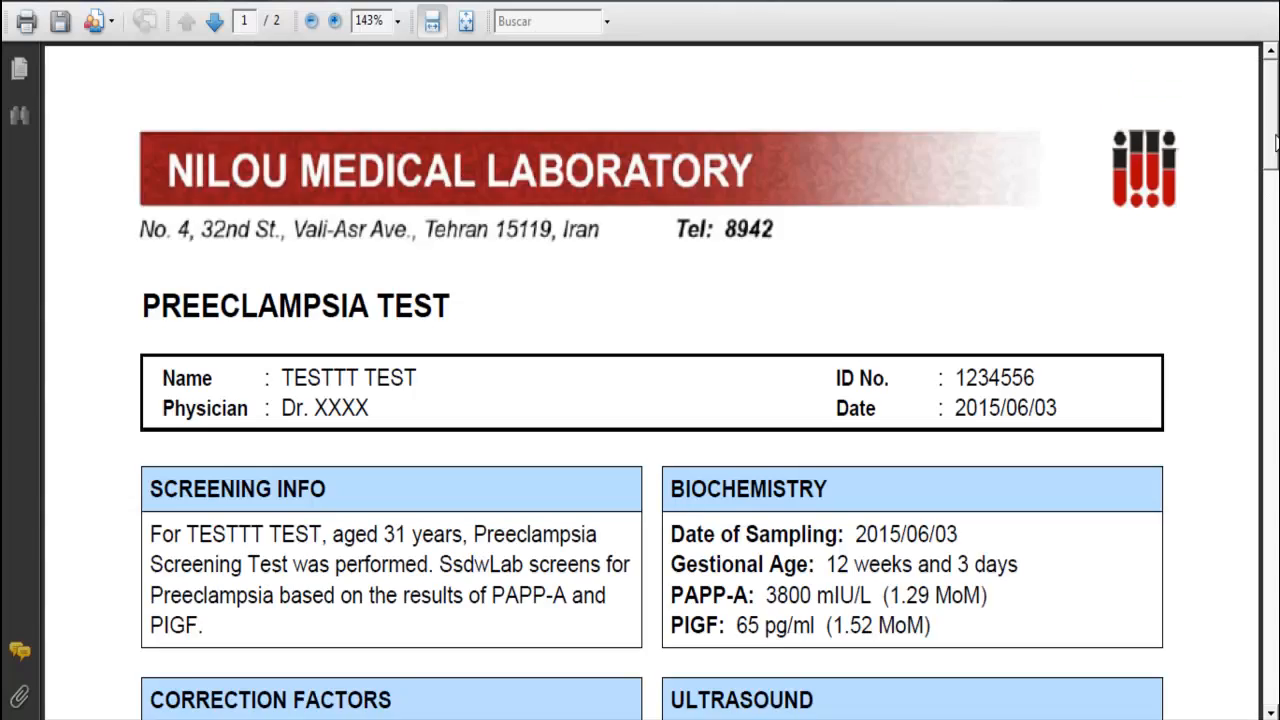
{"action": "scroll", "coordinate": [1274, 165], "scroll_direction": "down", "scroll_amount": 3}
{"action": "left_click_drag", "start_coordinate": [1274, 165], "coordinate": [1177, 129]}
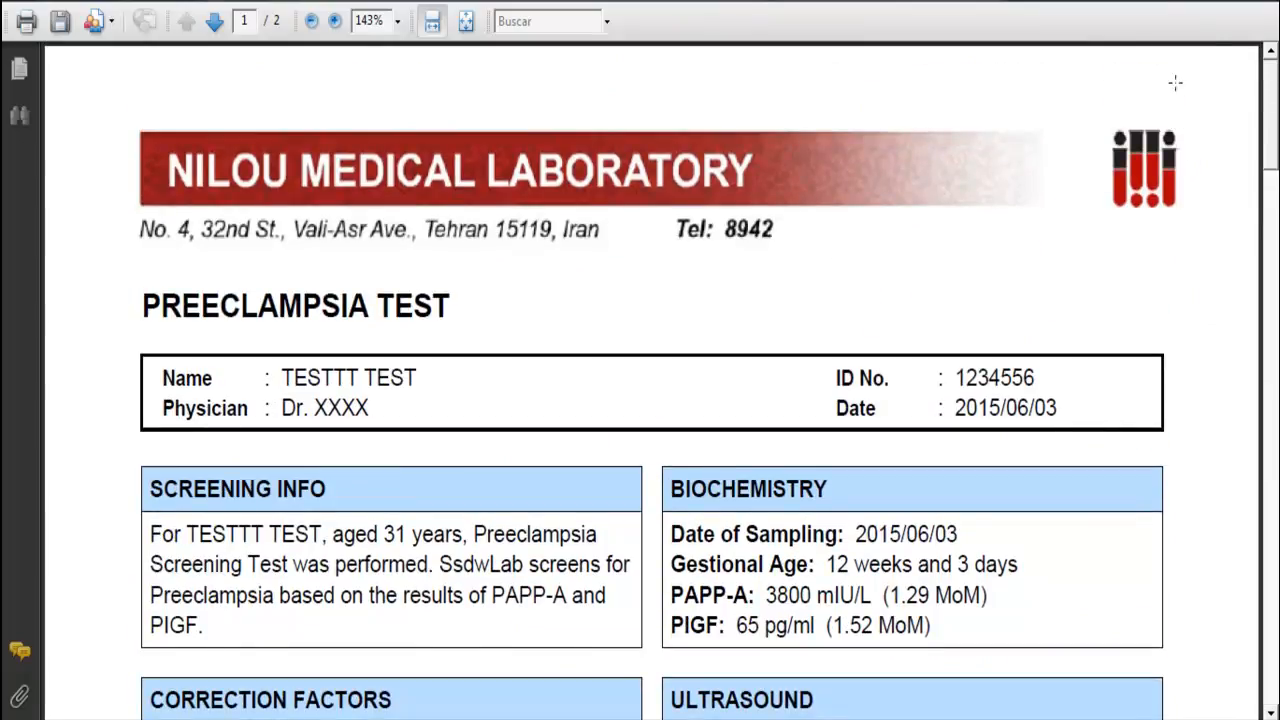